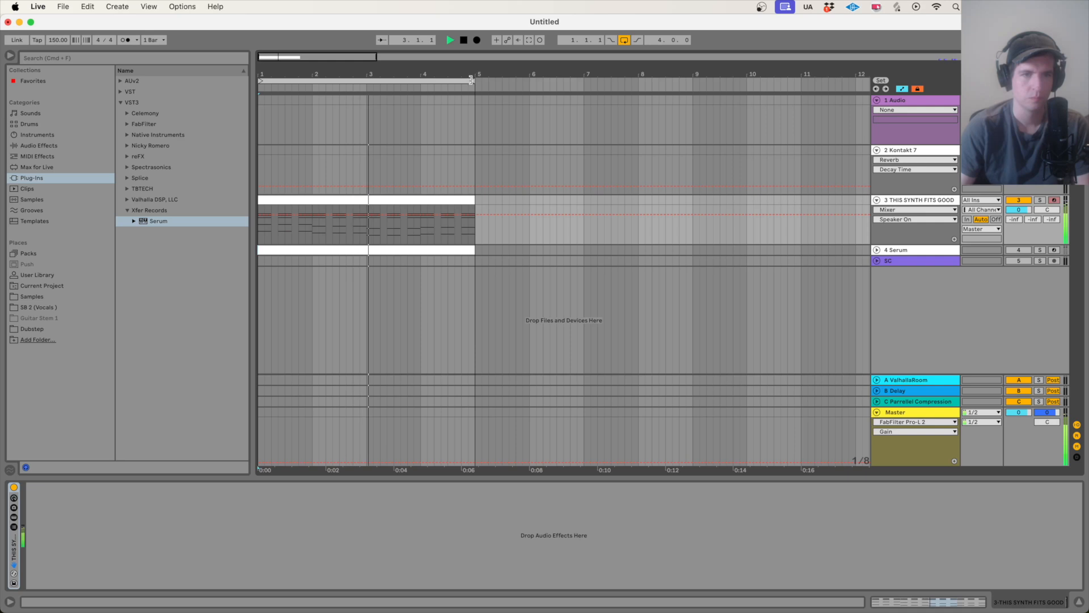
# Extend the arrangement loop to five bars and stop playback
pyautogui.moveTo(473, 81); pyautogui.dragTo(527, 81)
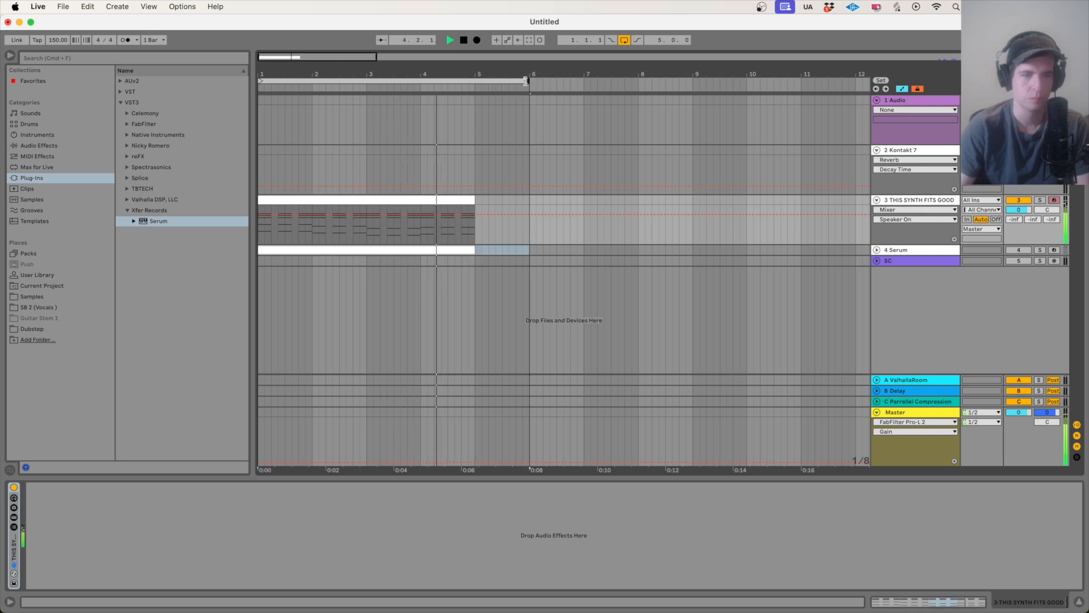
pyautogui.press('space')
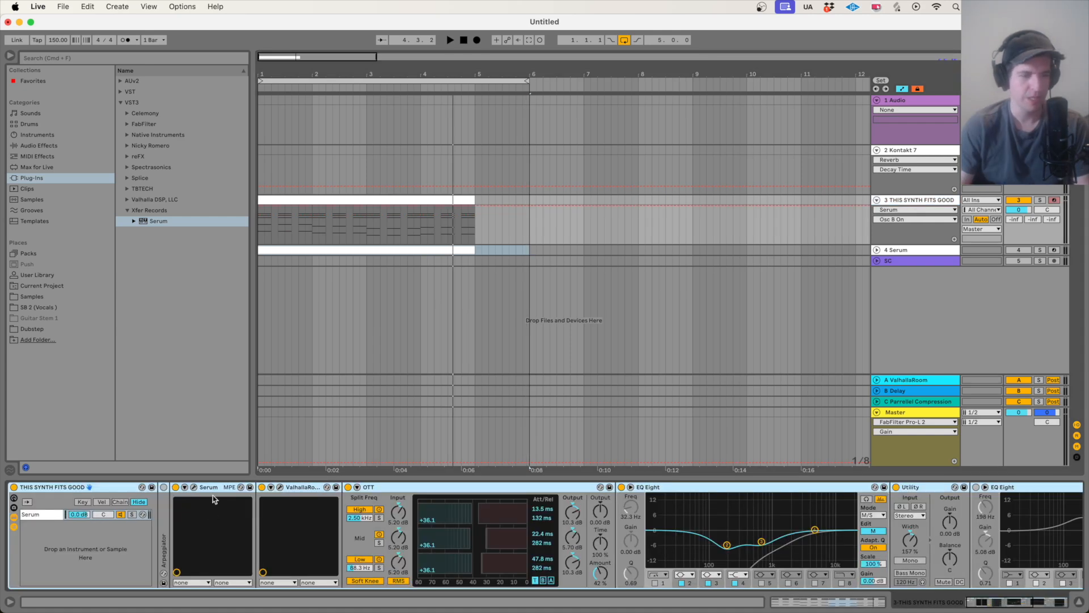
# Review Serum's oscillator and FX settings on the THIS SYNTH FITS GOOD track and audition its dry sound
pyautogui.click(211, 488)
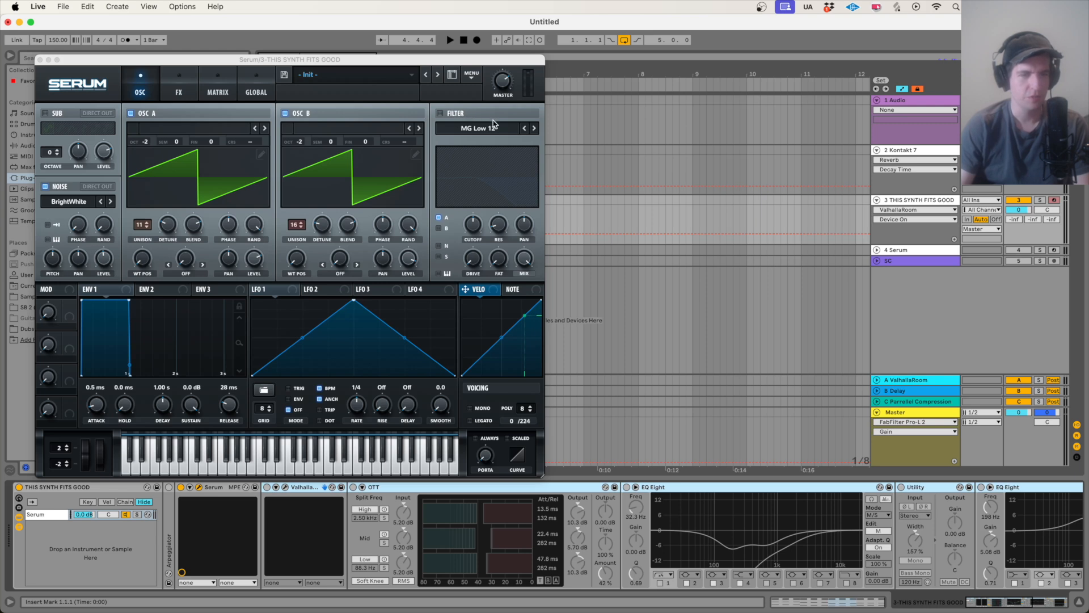
pyautogui.click(44, 187)
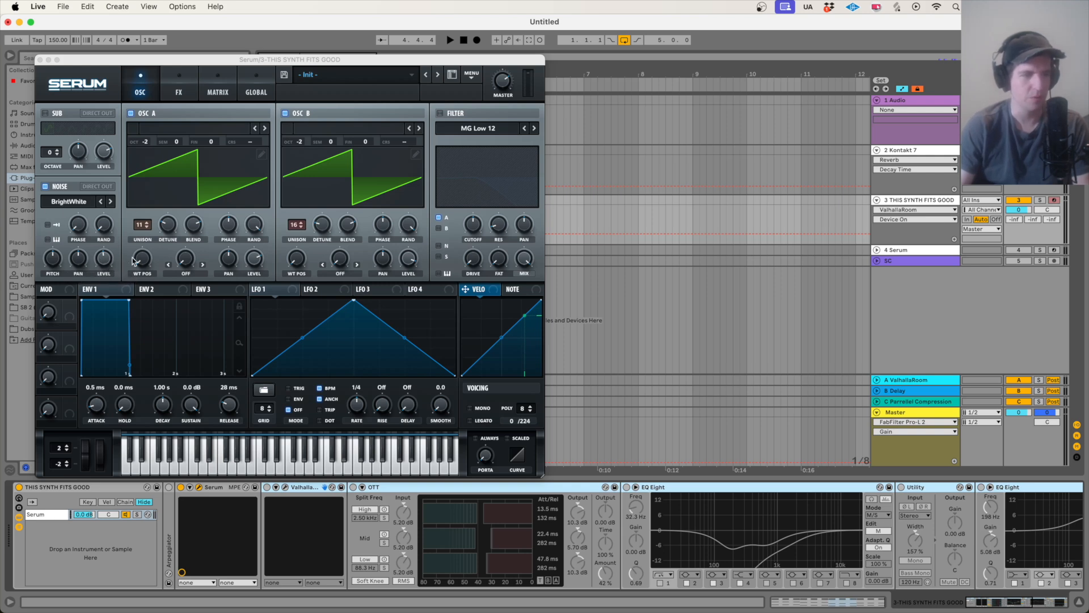
pyautogui.click(179, 88)
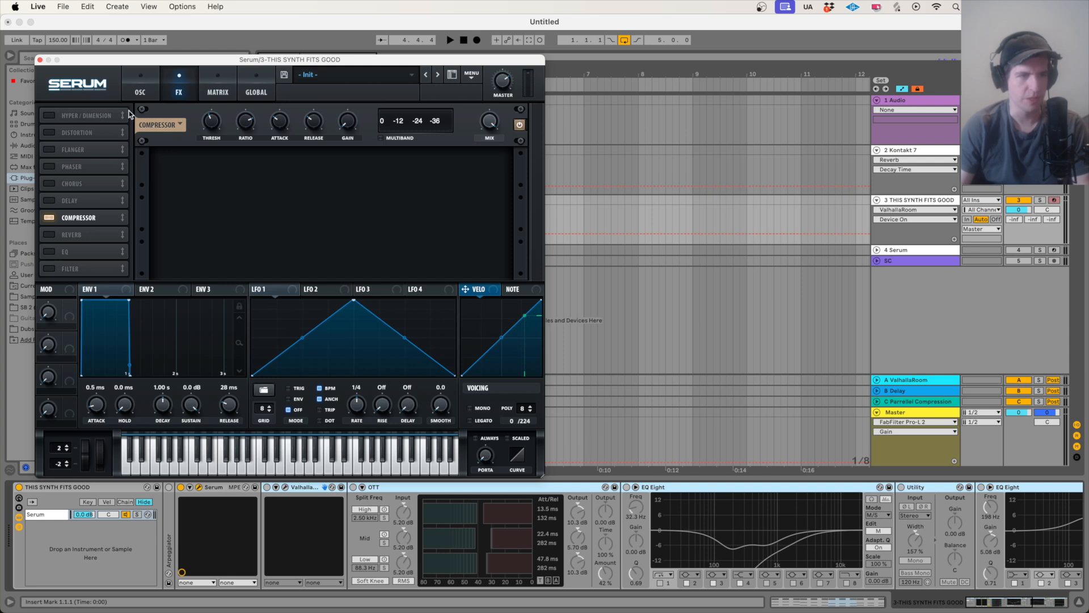
pyautogui.click(137, 92)
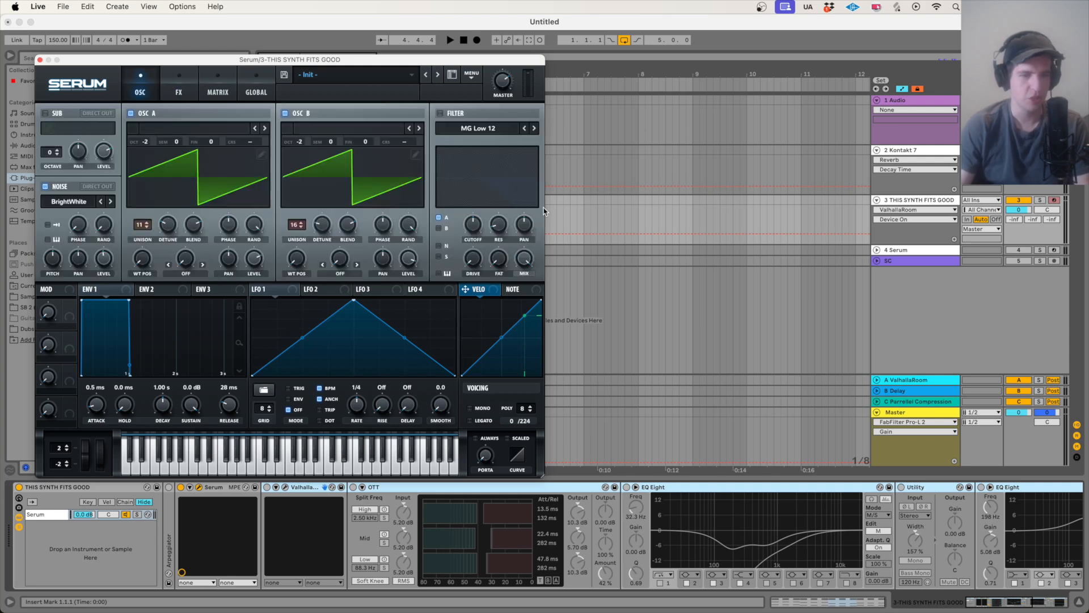
pyautogui.press('space')
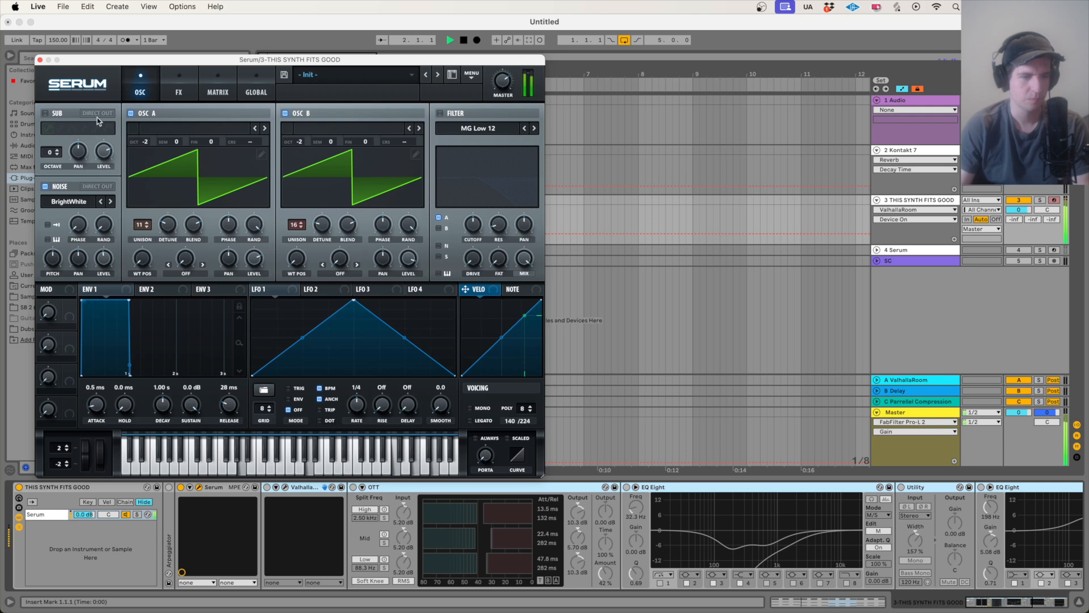
pyautogui.click(40, 59)
pyautogui.press('space')
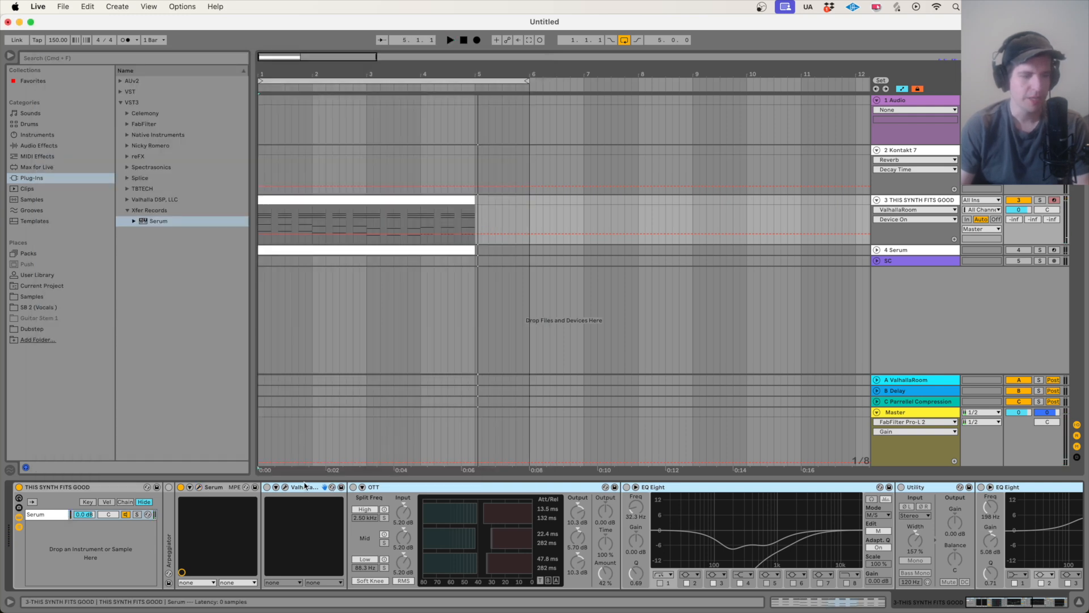
# Switch on ValhallaRoom, audition the loop with its settings in view, and bypass it again
pyautogui.click(267, 487)
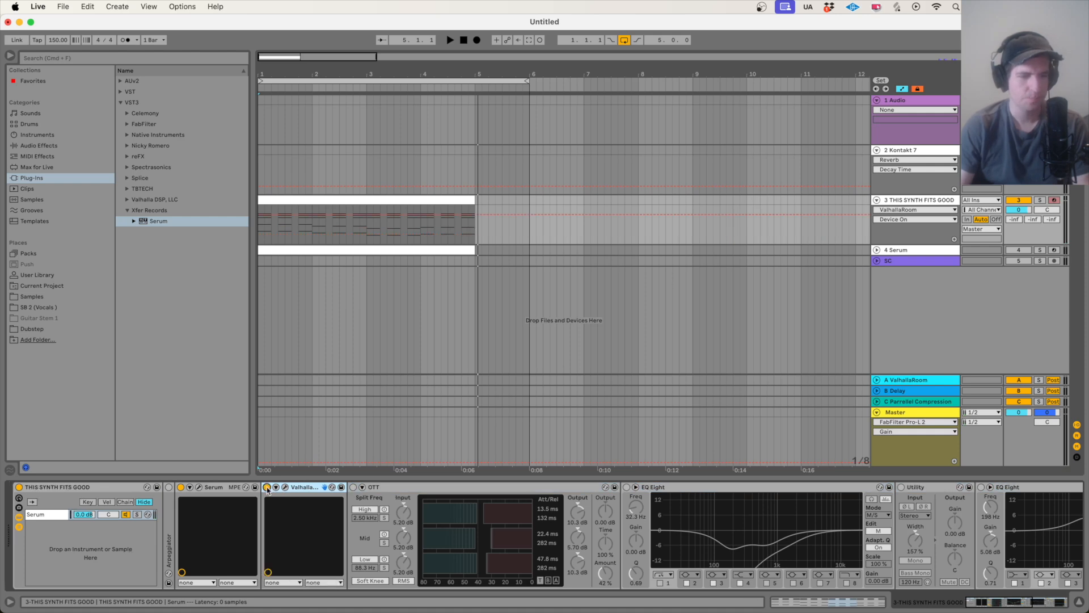
pyautogui.click(284, 487)
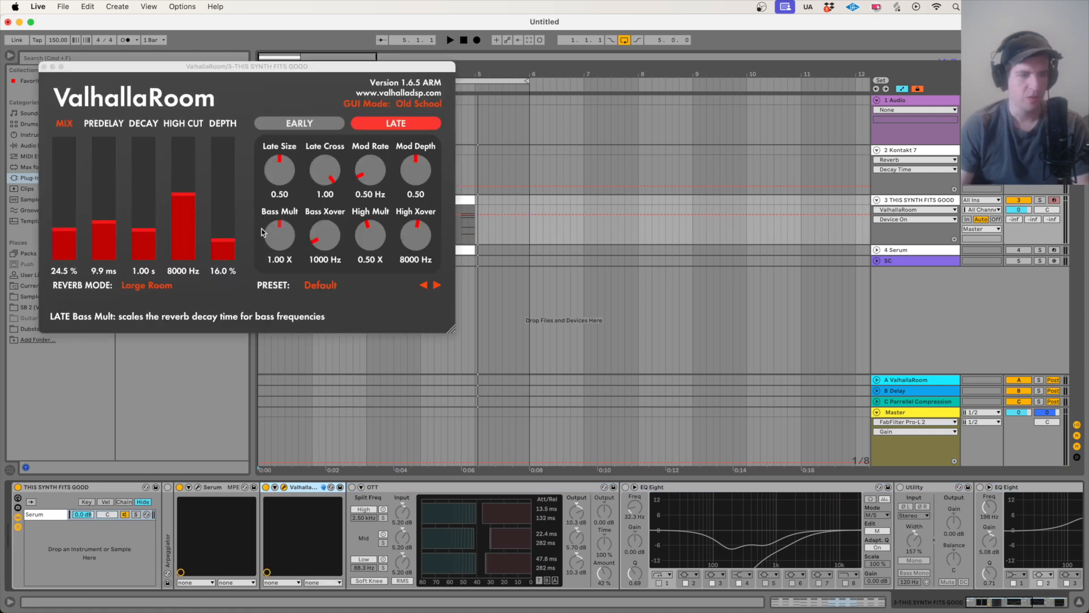
pyautogui.press('space')
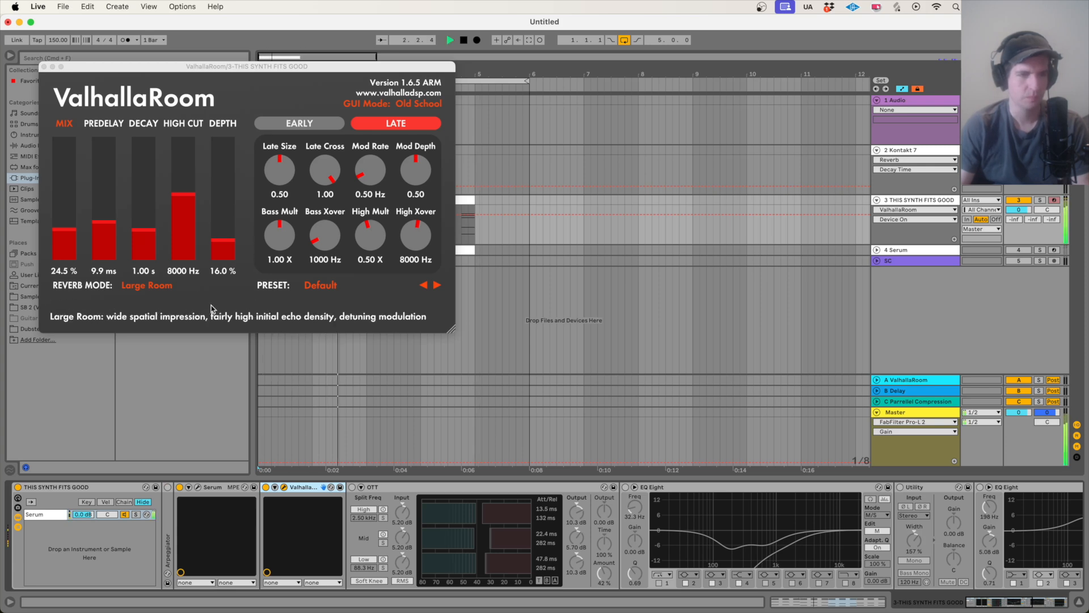
pyautogui.press('space')
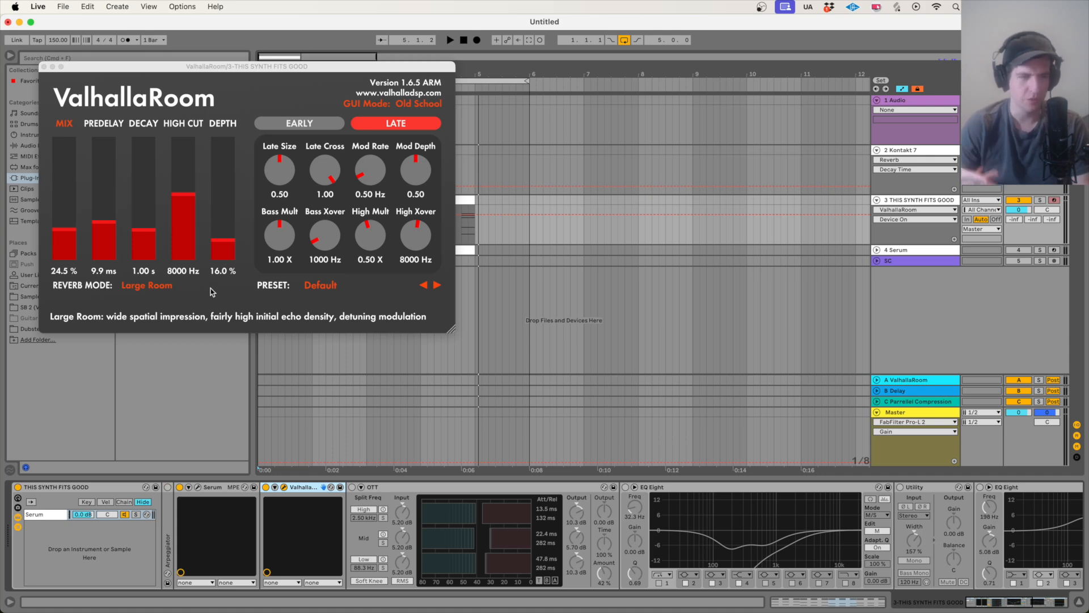
pyautogui.click(44, 67)
pyautogui.click(266, 487)
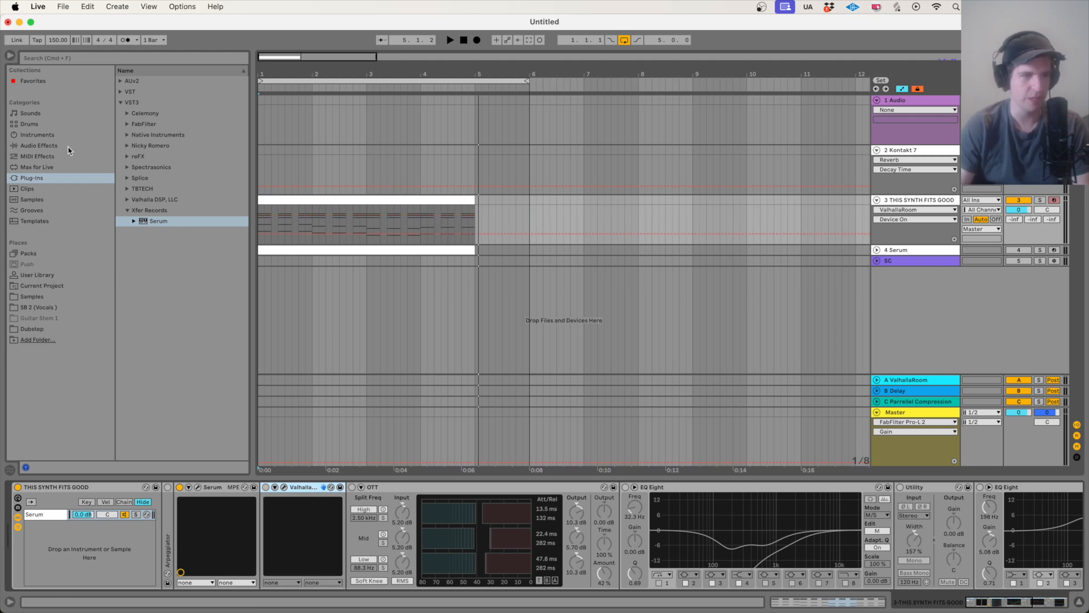
# Add the stock Reverb audio effect between Serum and ValhallaRoom
pyautogui.click(45, 167)
pyautogui.click(45, 156)
pyautogui.click(54, 145)
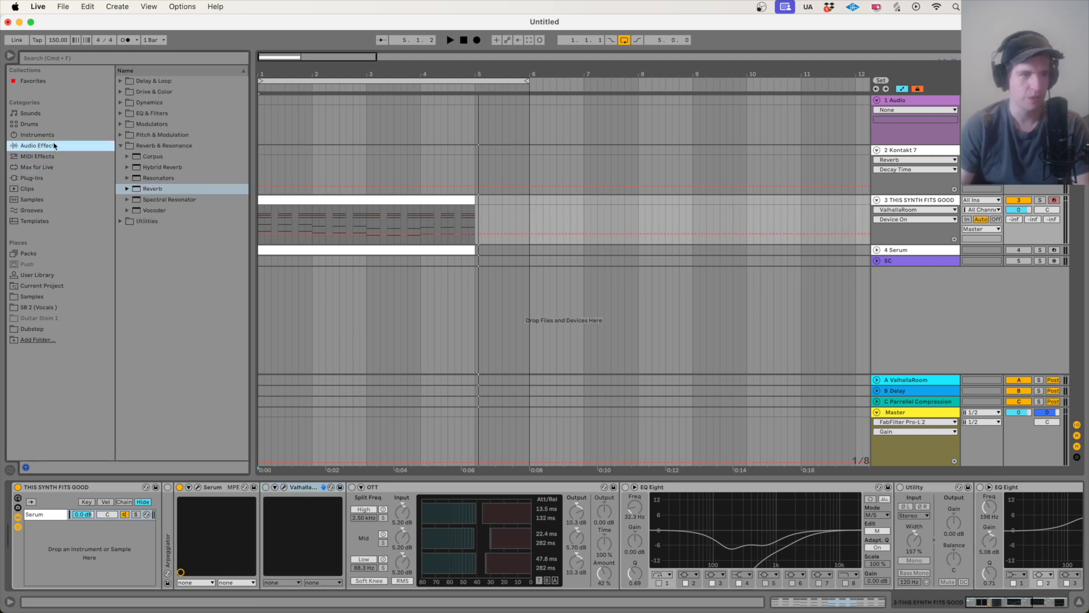
pyautogui.moveTo(153, 192); pyautogui.dragTo(275, 518)
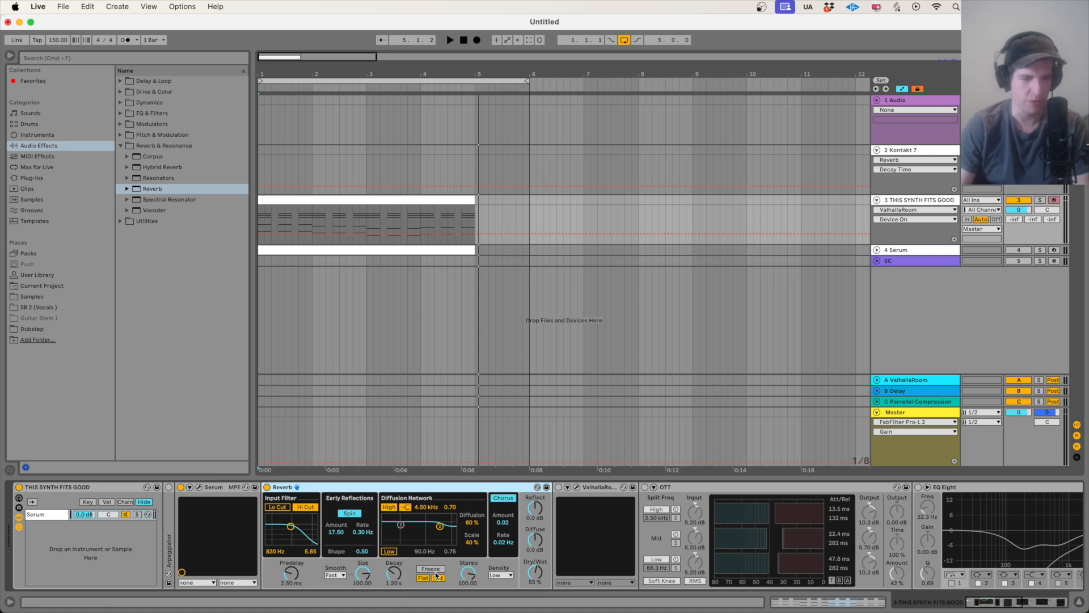
# Tune the stock Reverb to 3.78 ms predelay, 35.88 size, 814 ms decay and 56% dry/wet while auditioning the loop
pyautogui.moveTo(394, 573); pyautogui.dragTo(394, 559)
pyautogui.moveTo(536, 572); pyautogui.dragTo(535, 583)
pyautogui.click(394, 573)
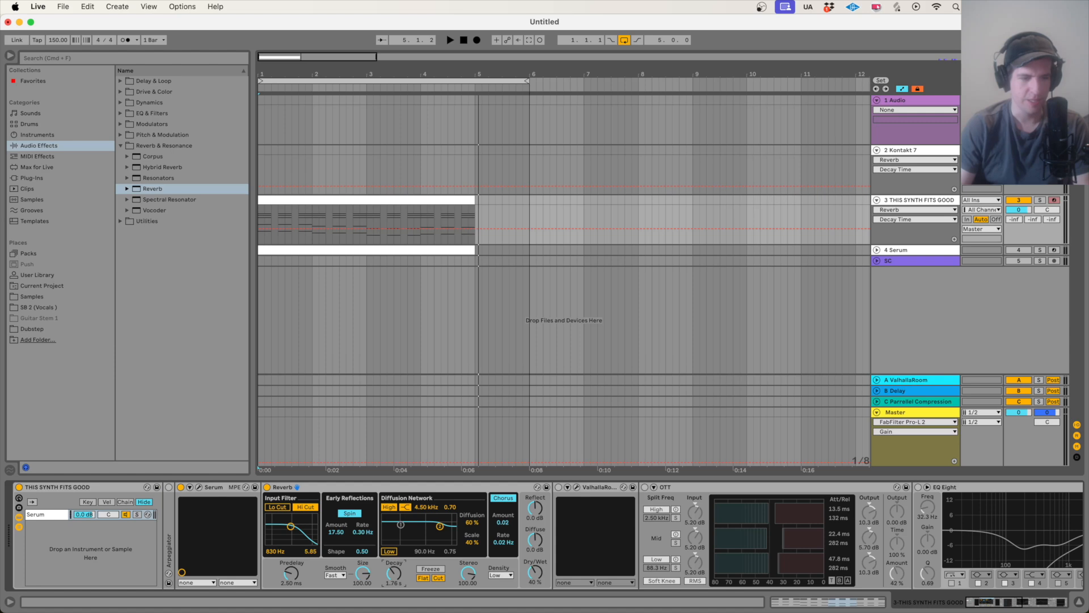
pyautogui.moveTo(291, 573); pyautogui.dragTo(291, 570)
pyautogui.moveTo(363, 575); pyautogui.dragTo(363, 596)
pyautogui.press('space')
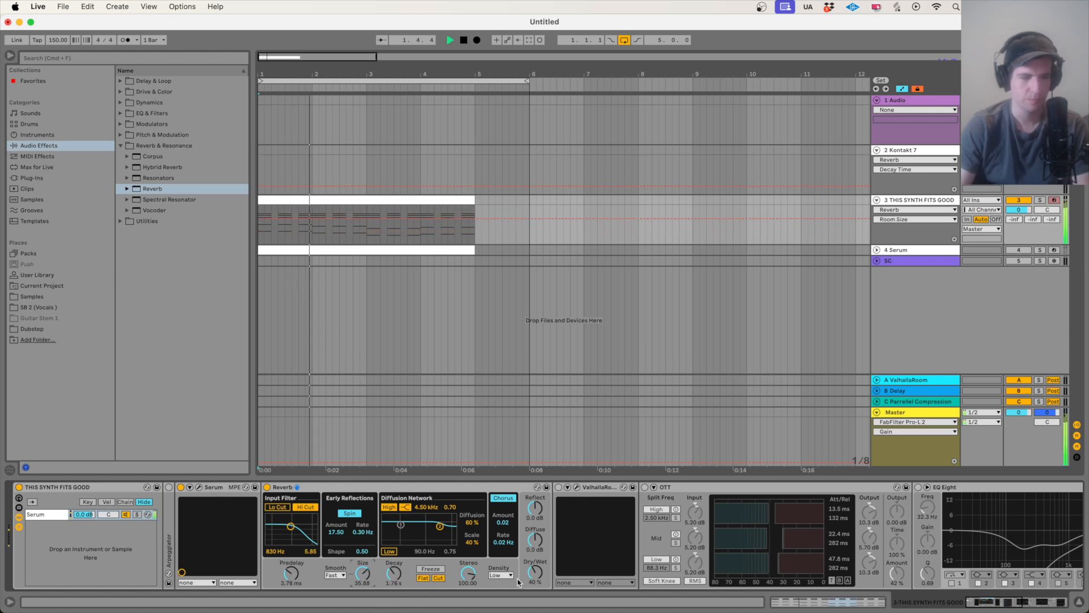
pyautogui.moveTo(394, 573); pyautogui.dragTo(394, 594)
pyautogui.moveTo(538, 575); pyautogui.dragTo(538, 562)
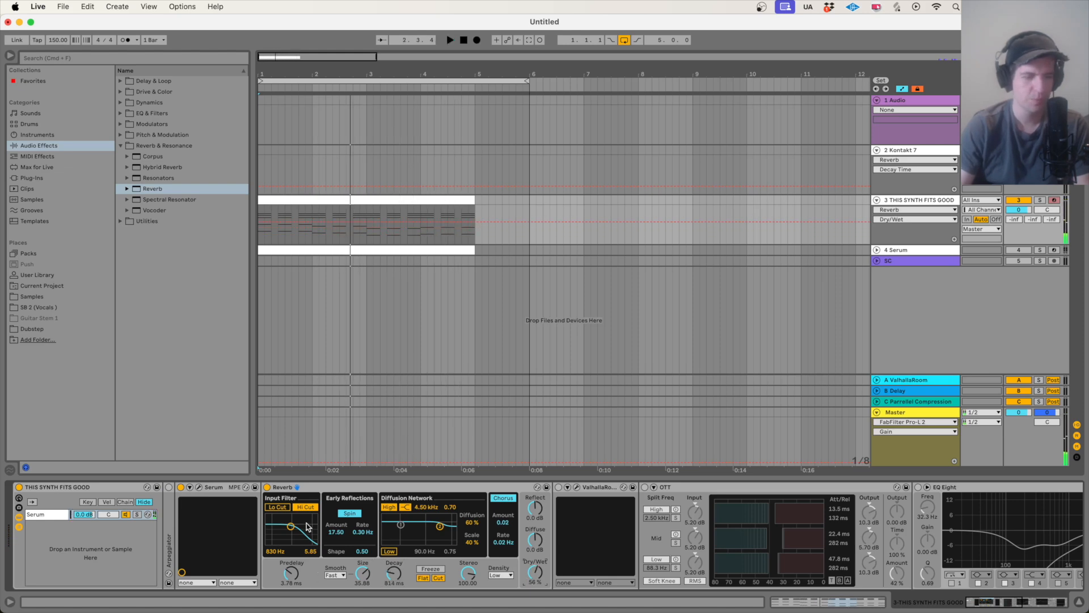
# Bypass the stock Reverb and compare the loop with ValhallaRoom switched on and off
pyautogui.click(266, 488)
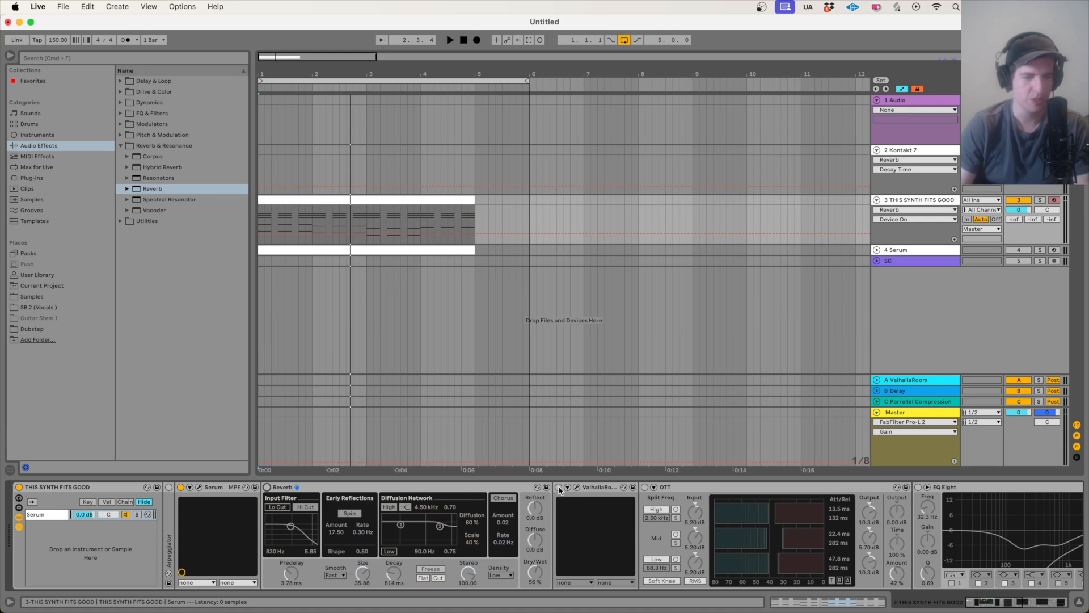
pyautogui.click(559, 487)
pyautogui.press('space')
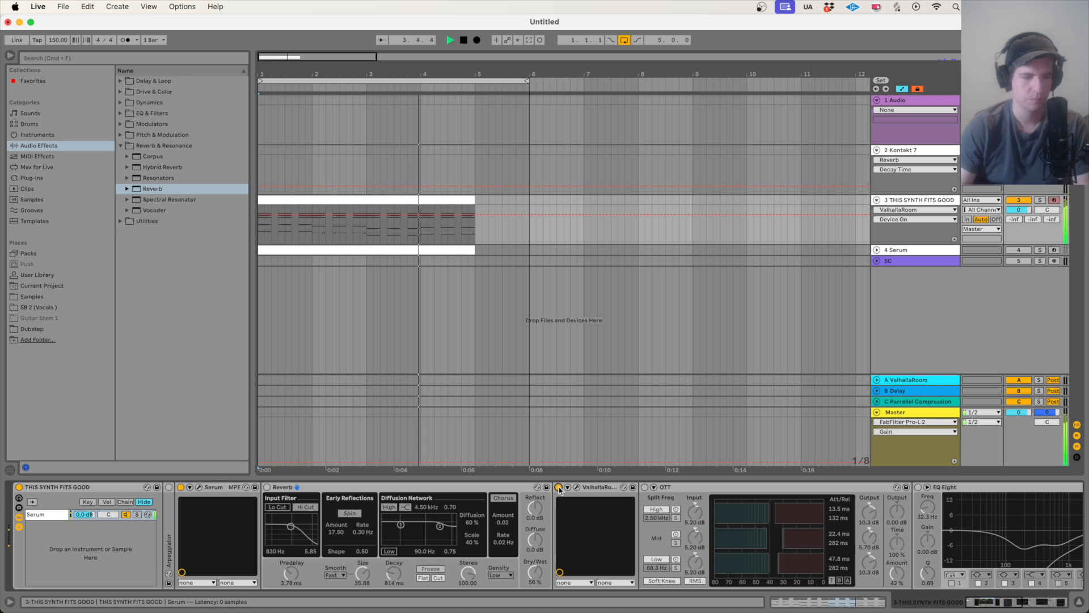
pyautogui.click(558, 487)
pyautogui.press('space')
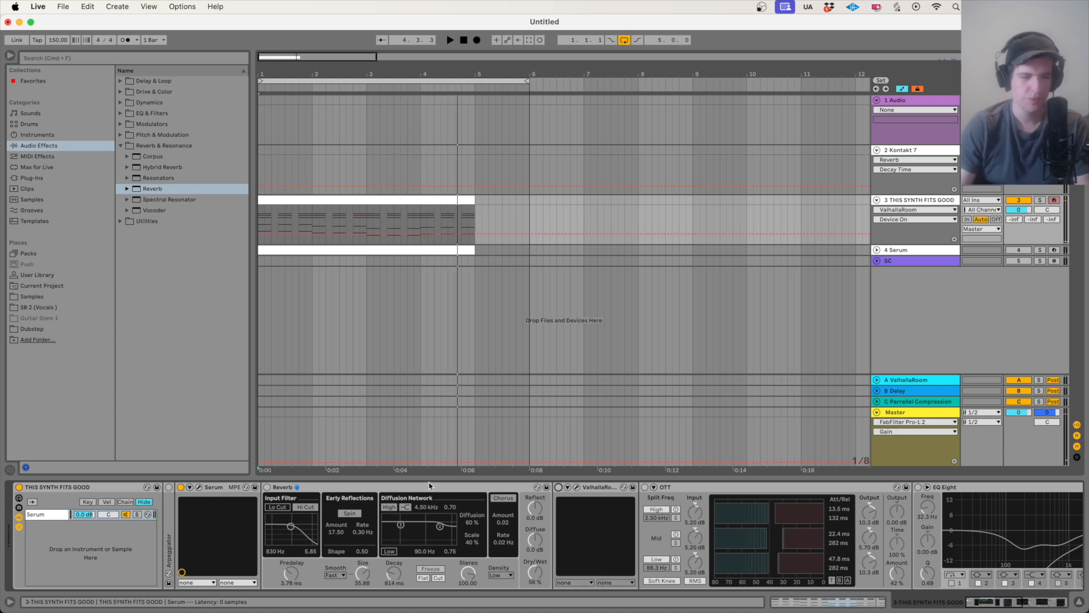
# Collapse the stock Reverb device and re-enable ValhallaRoom
pyautogui.click(319, 487)
pyautogui.doubleClick(319, 488)
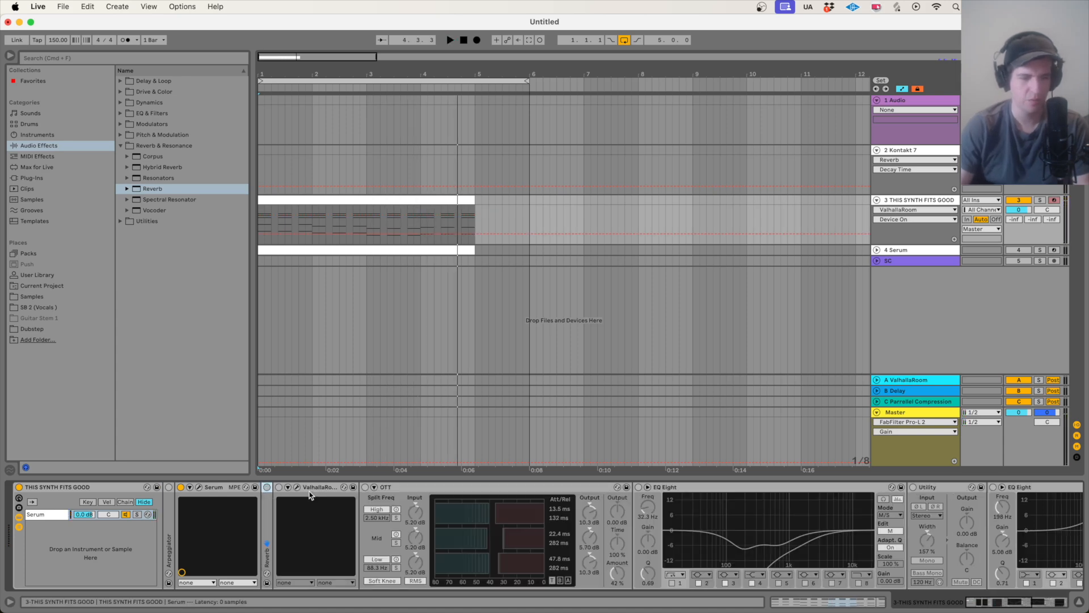
pyautogui.hscroll(5, 280, 491)
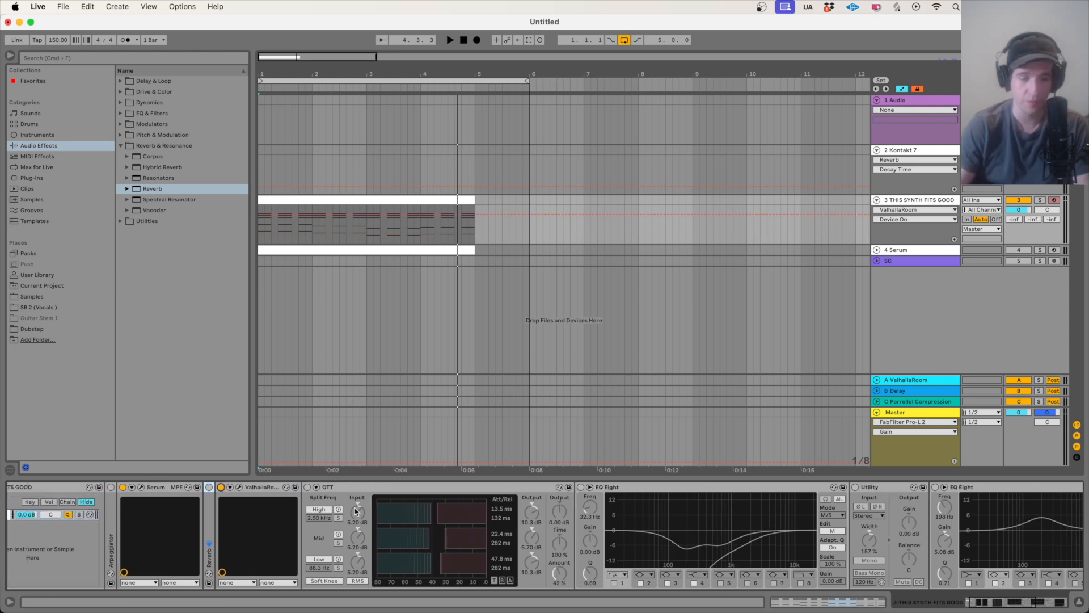
# Enable the OTT compressor after ValhallaRoom and audition the loop through it
pyautogui.click(318, 488)
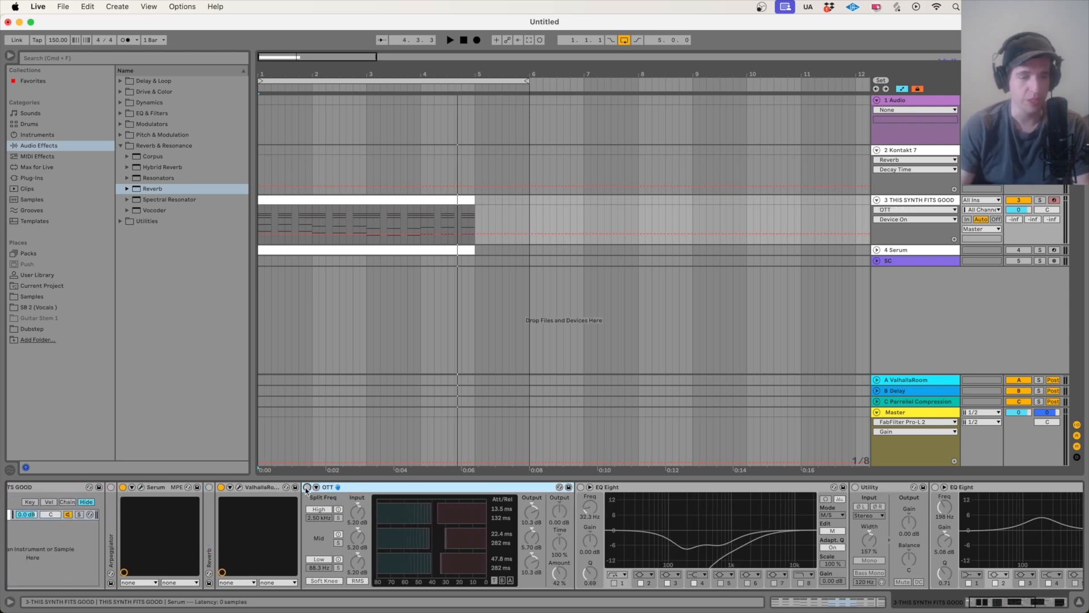
pyautogui.click(307, 487)
pyautogui.hscroll(-5, 303, 530)
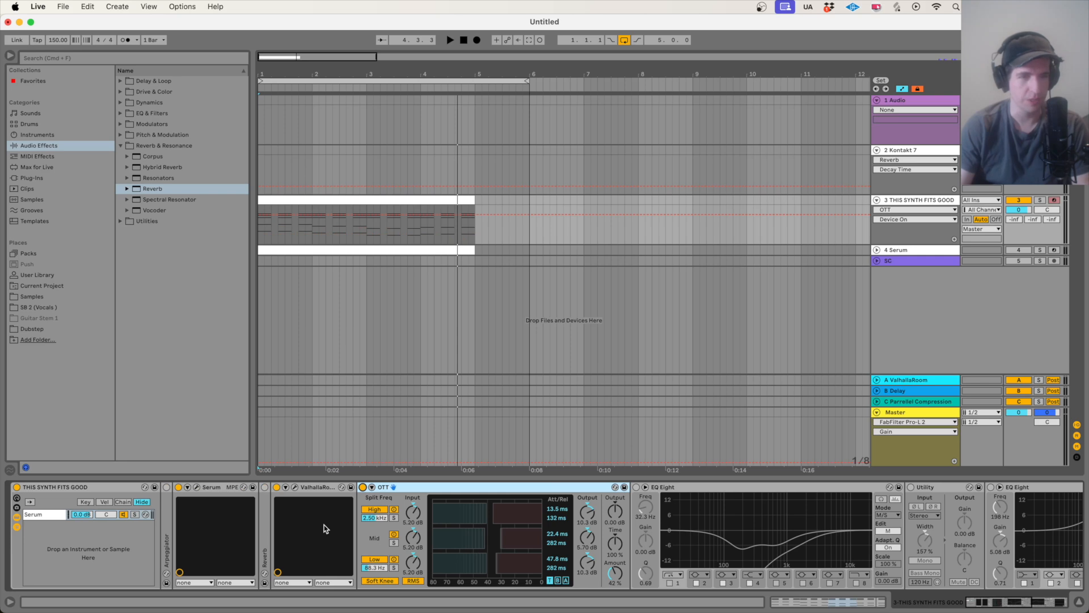
pyautogui.press('space')
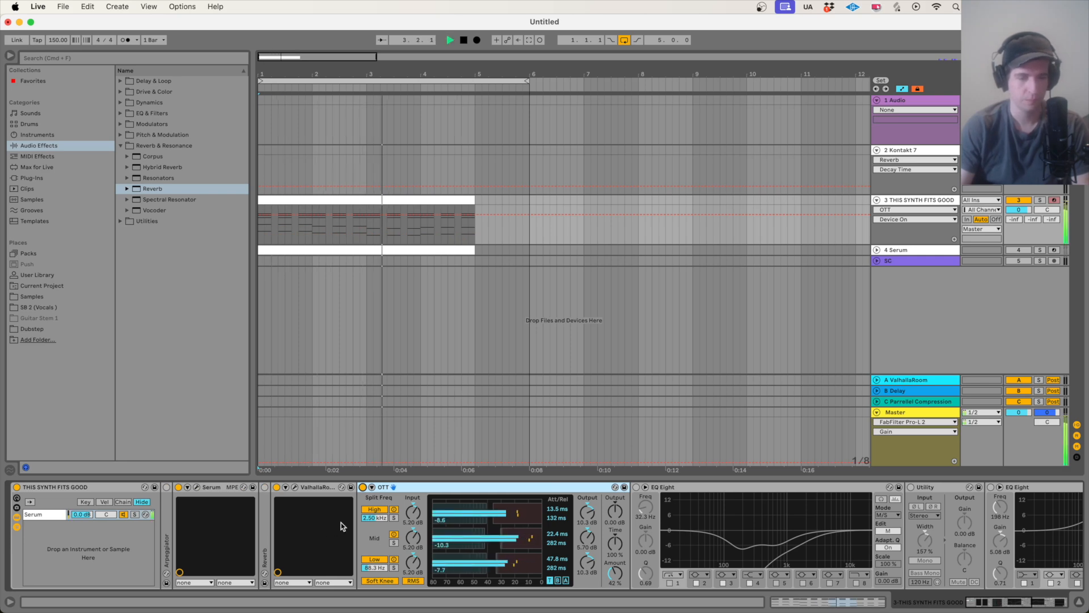
pyautogui.hscroll(1, 341, 522)
pyautogui.hscroll(6, 342, 523)
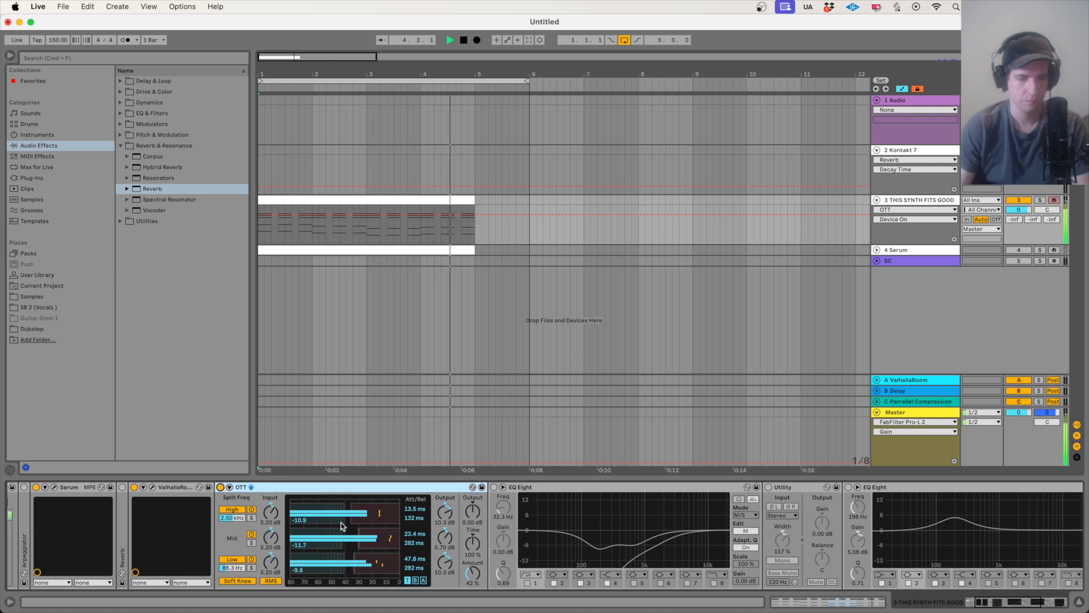
pyautogui.press('space')
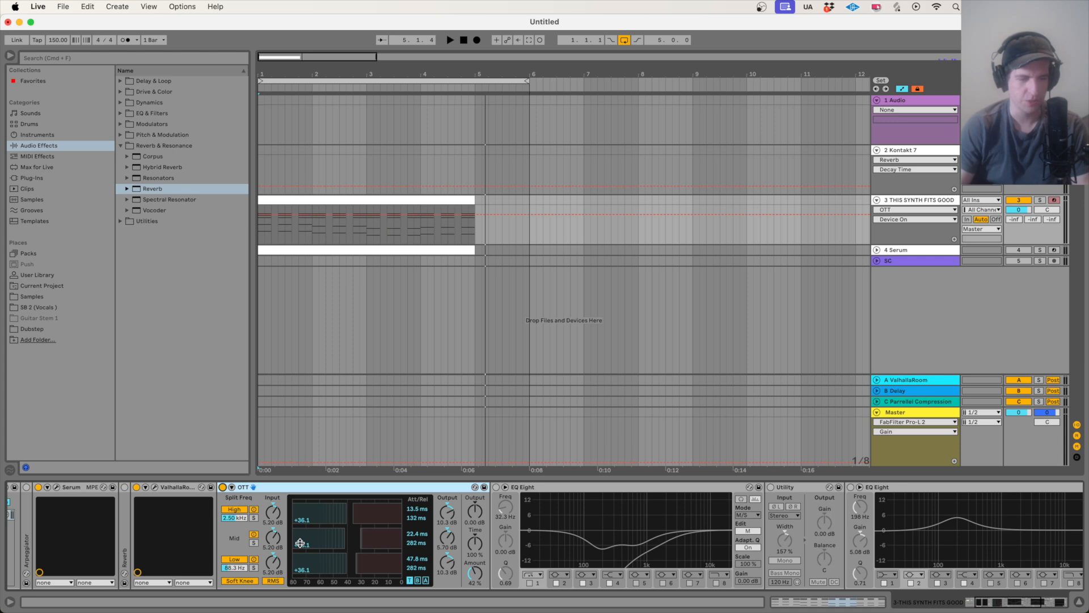
# Bypass OTT to hear the loop without it, and switch it back on
pyautogui.click(222, 487)
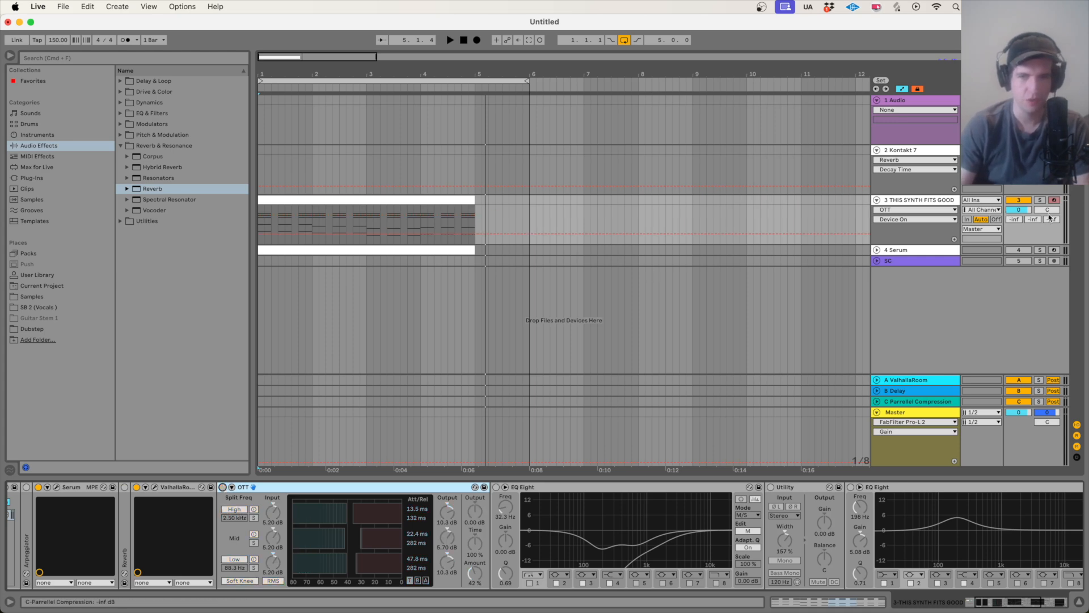
pyautogui.press('space')
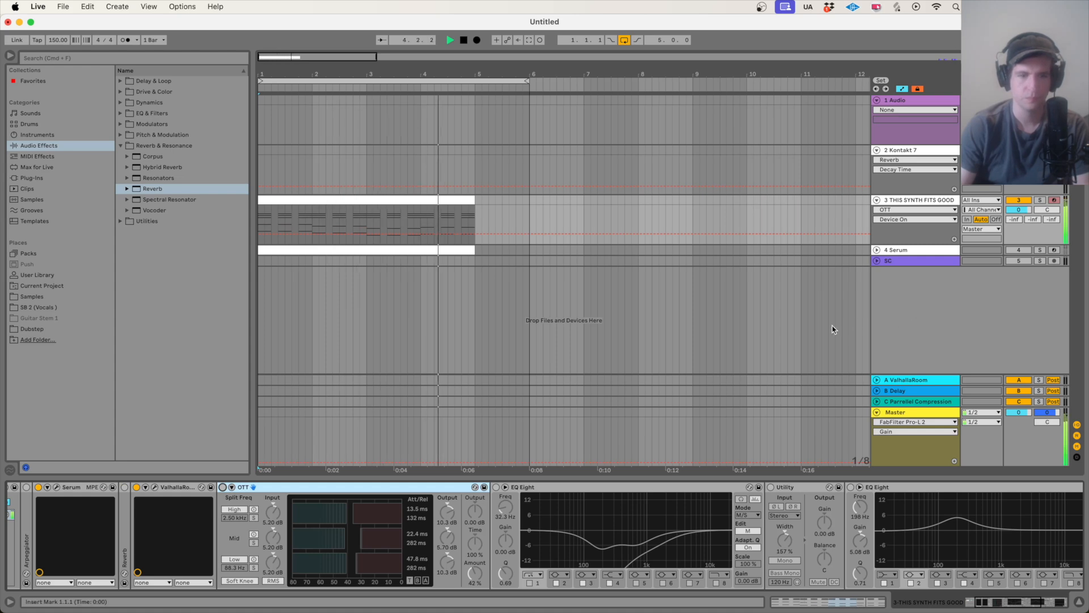
pyautogui.press('space')
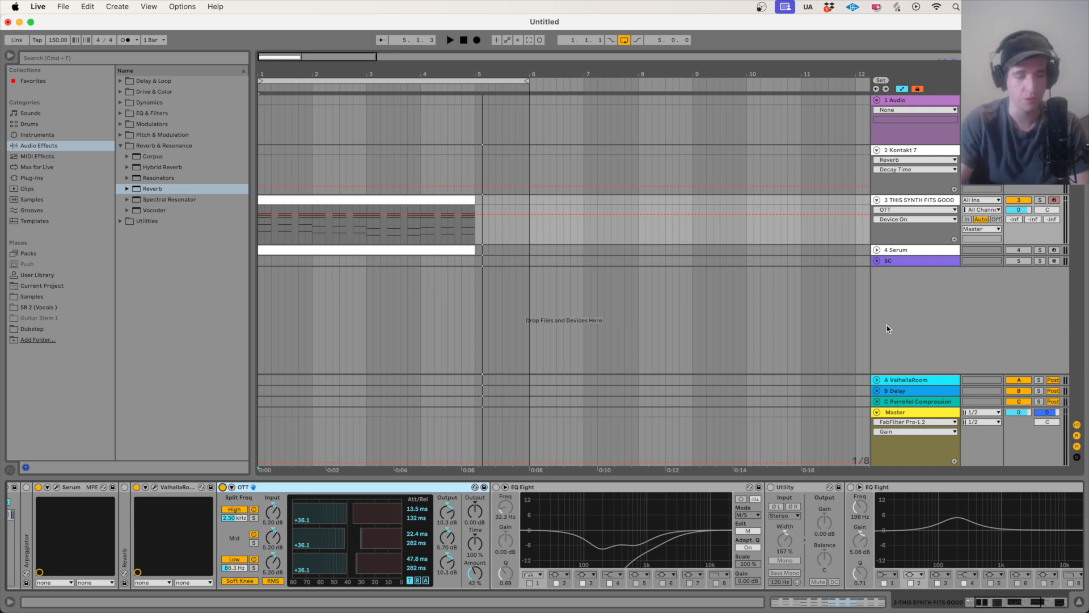
# Enable the EQ Eight after OTT, audition the loop with it, and select its 186 Hz cut band
pyautogui.hscroll(5, 397, 500)
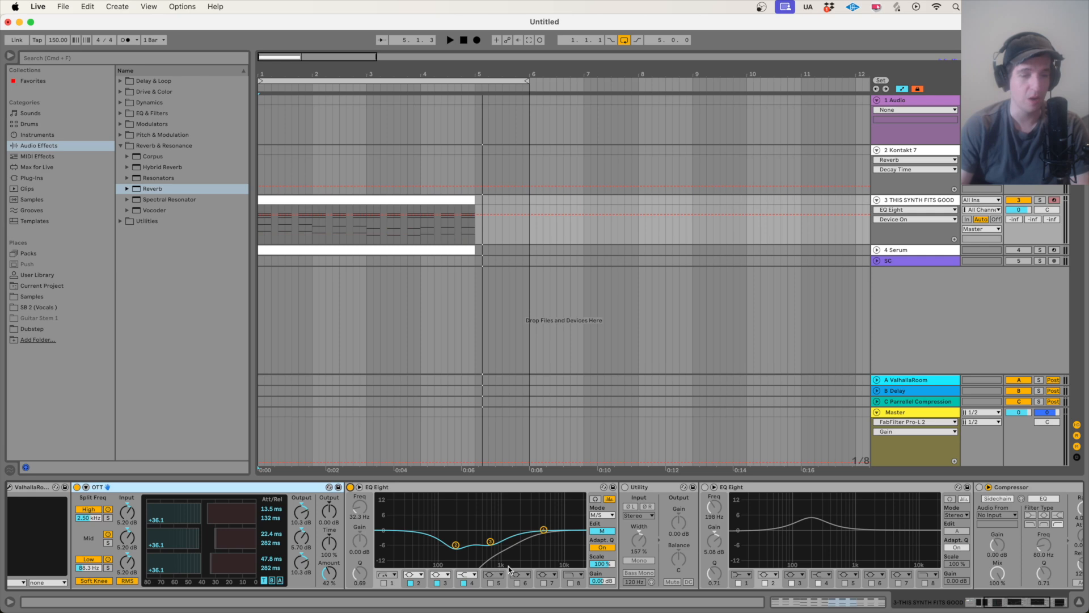
pyautogui.press('space')
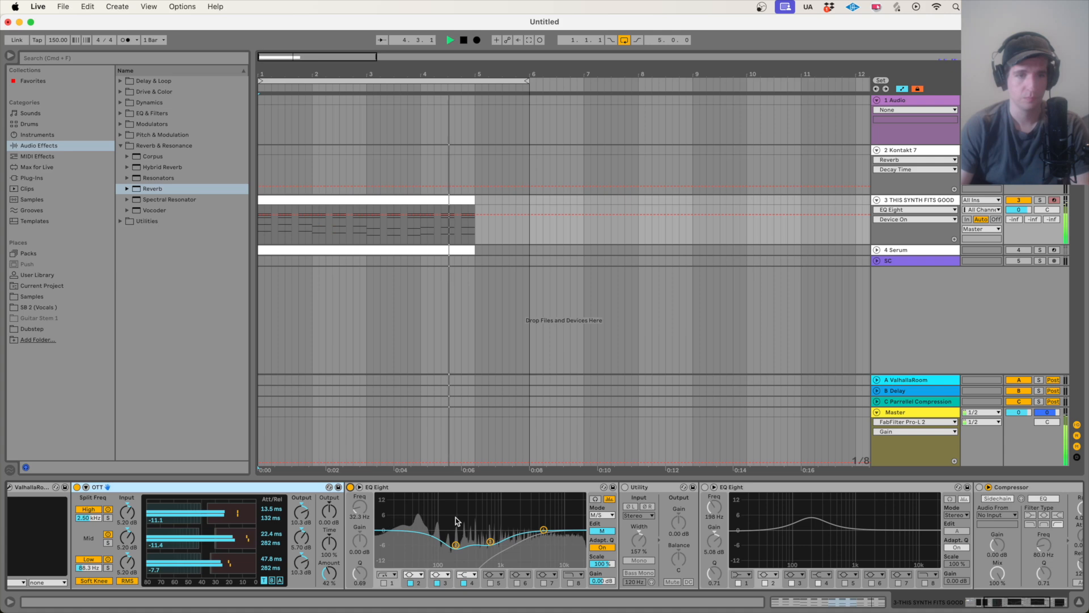
pyautogui.press('space')
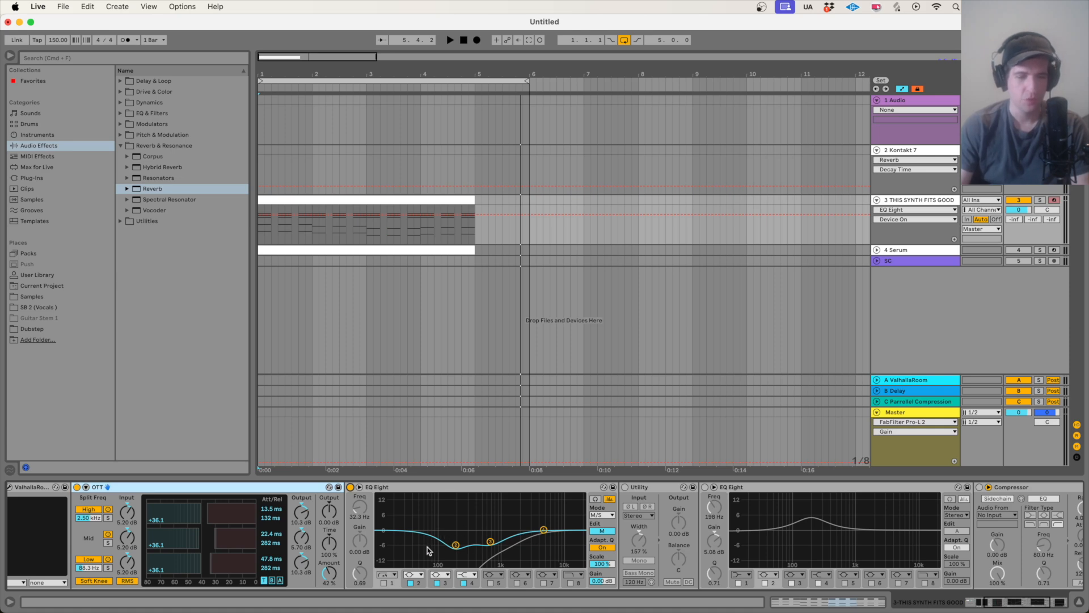
pyautogui.click(456, 546)
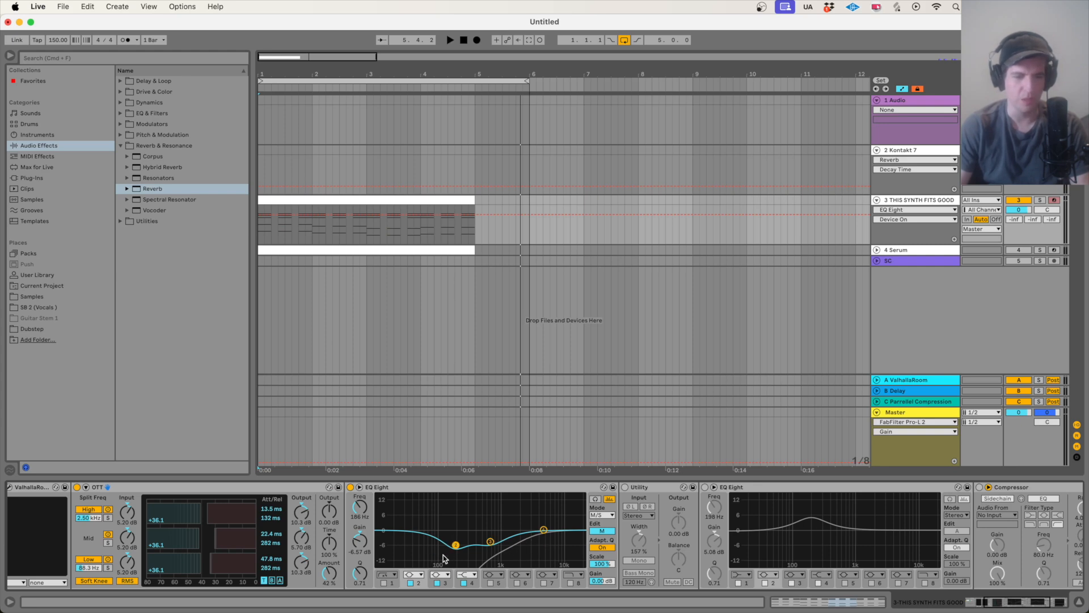
# Switch the EQ Eight after OTT between its side and mid curves, finishing on the side curve
pyautogui.click(609, 535)
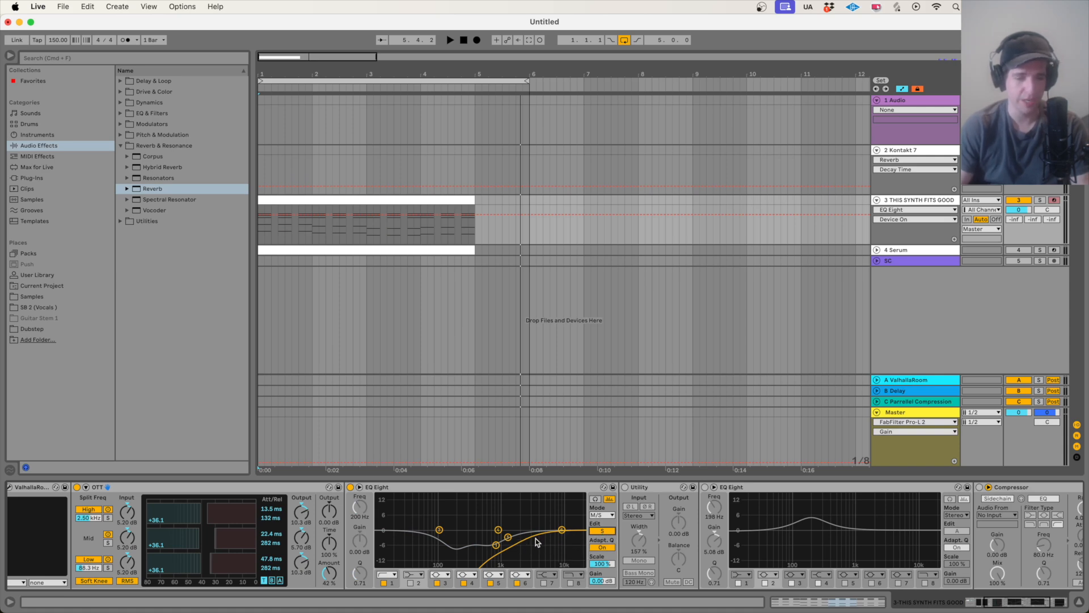
pyautogui.click(590, 532)
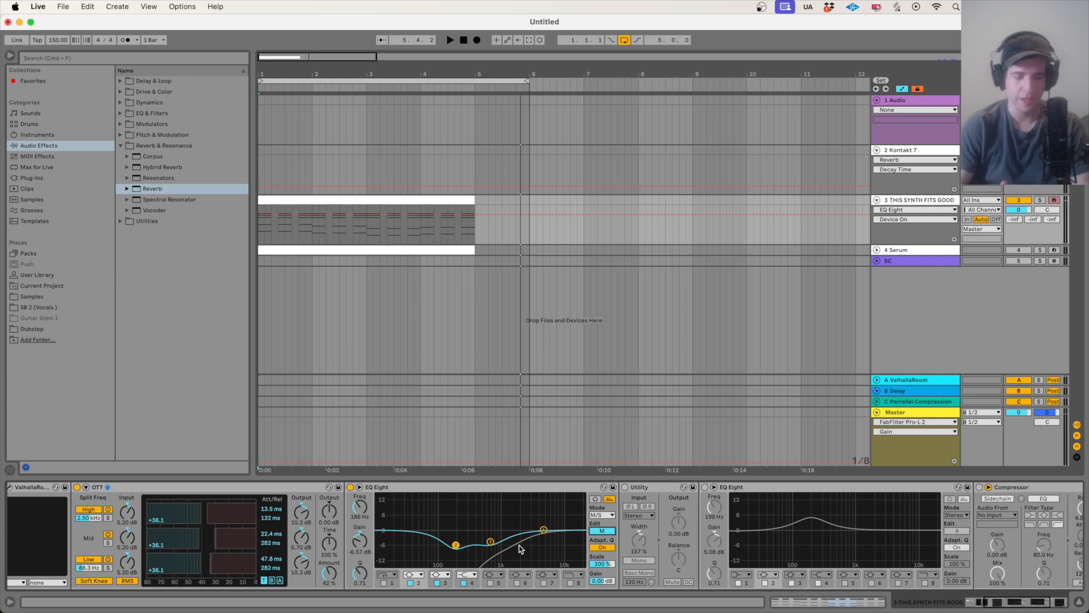
pyautogui.click(602, 530)
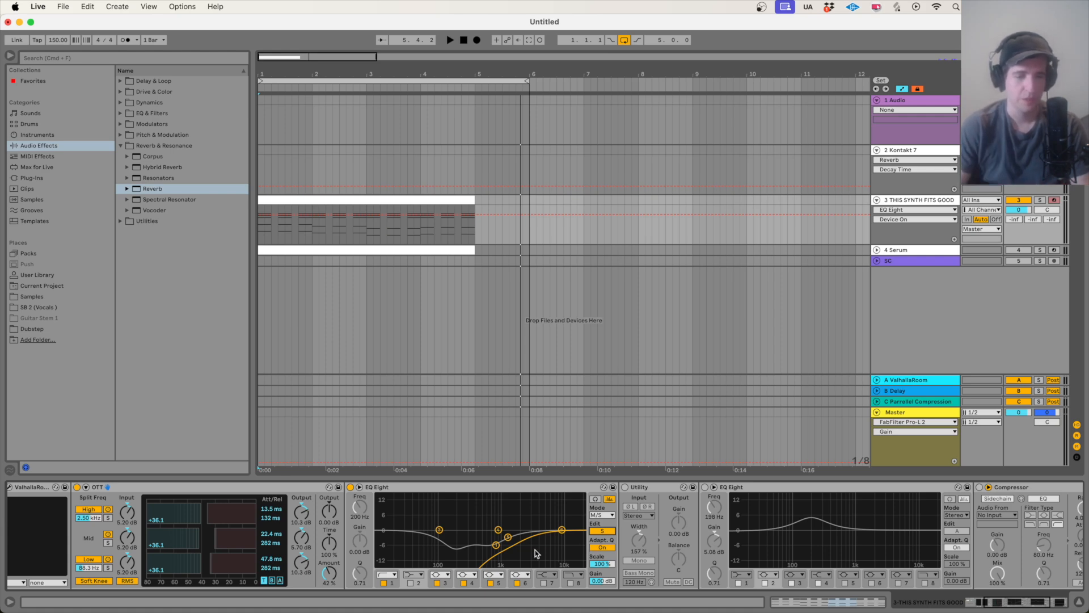
# Audition the loop through the mid/side EQ Eight while watching its spectrum
pyautogui.hscroll(3, 536, 550)
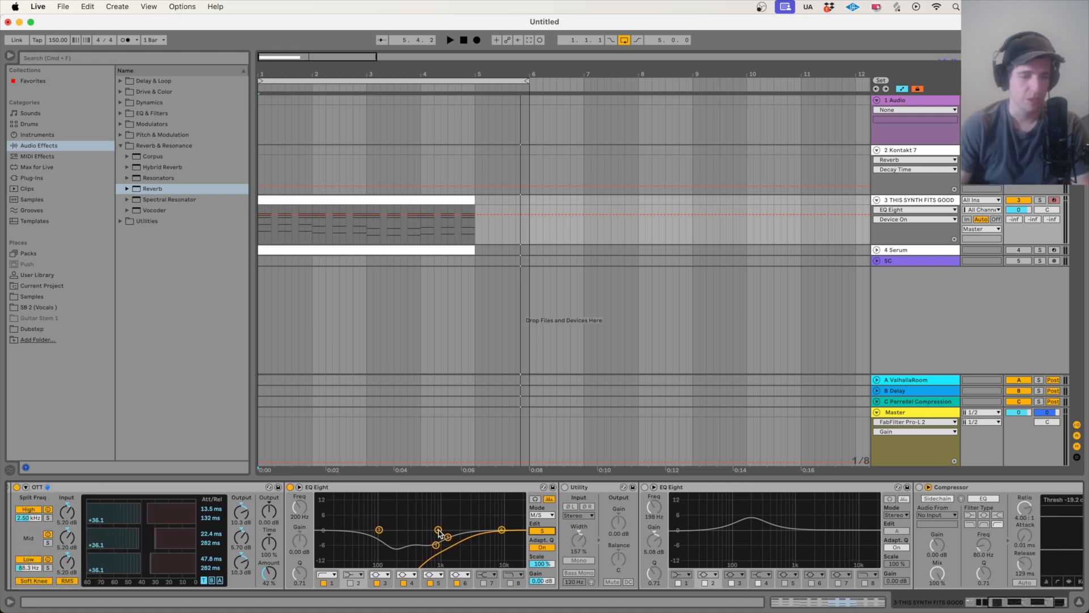
pyautogui.hscroll(-1, 439, 531)
pyautogui.press('space')
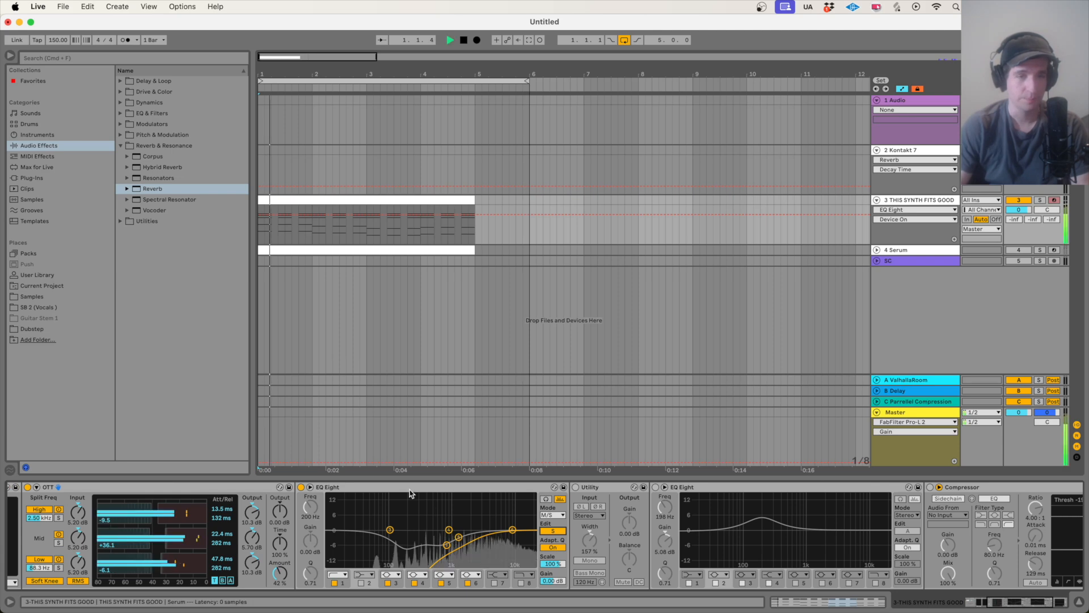
pyautogui.hscroll(3, 478, 512)
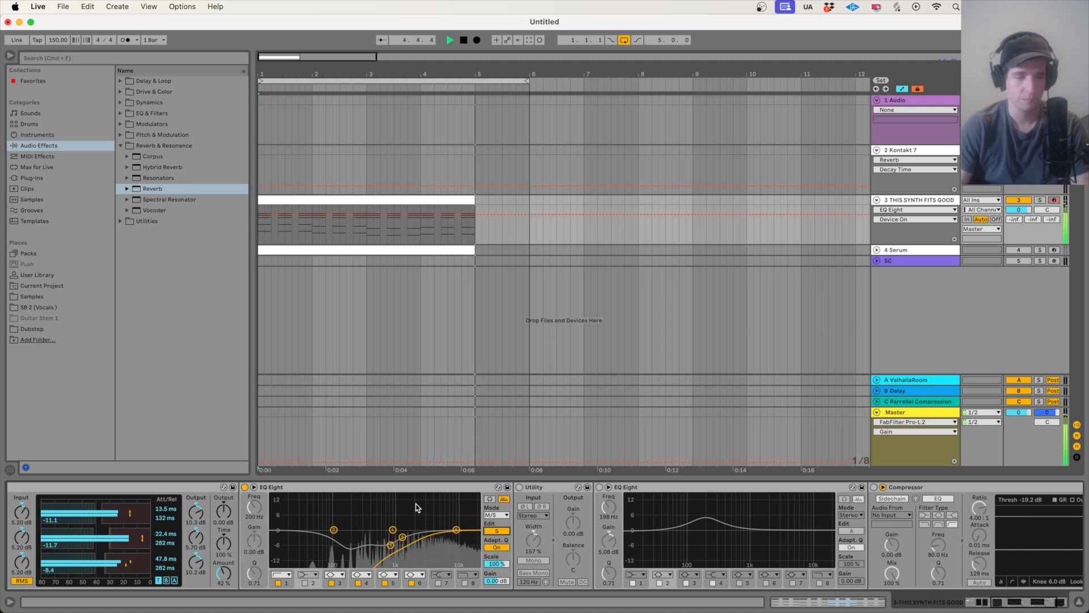
pyautogui.press('space')
# Enable the Utility after the mid/side EQ Eight and audition the loop through it
pyautogui.hscroll(4, 514, 533)
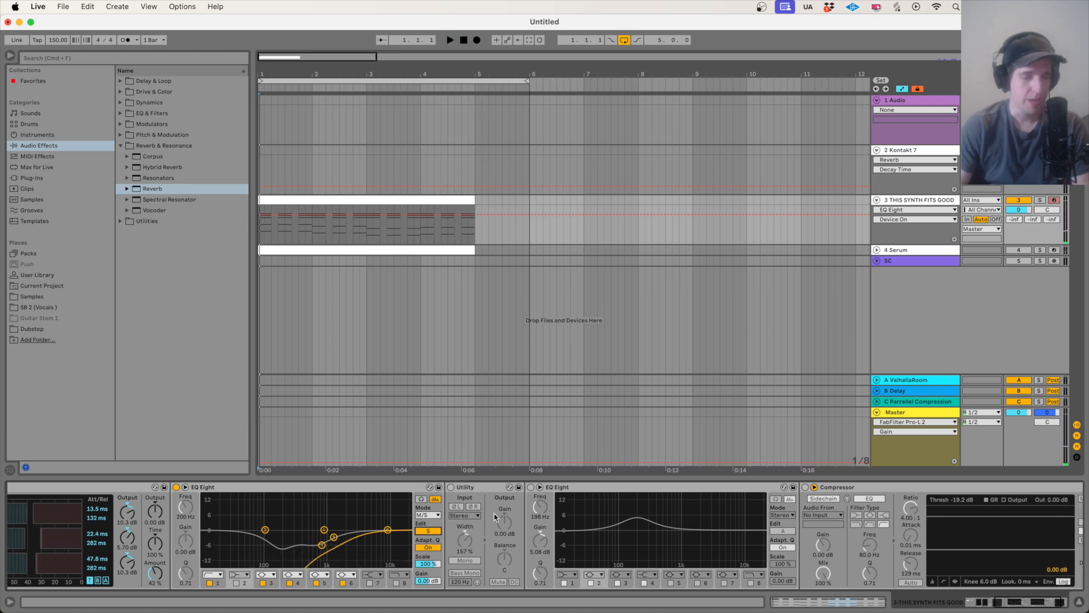
pyautogui.click(452, 487)
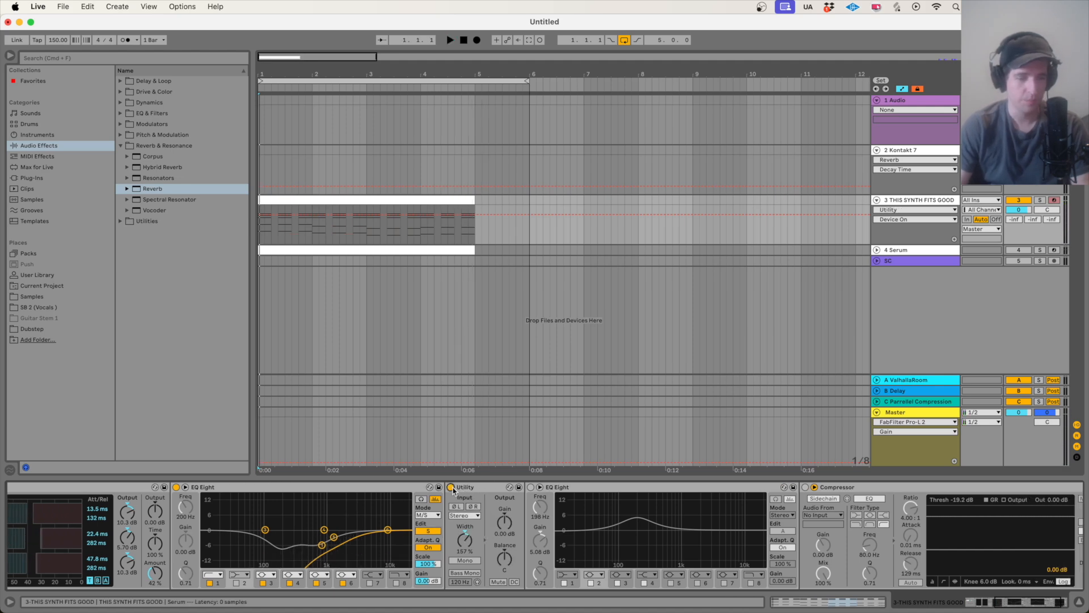
pyautogui.hscroll(-3, 471, 501)
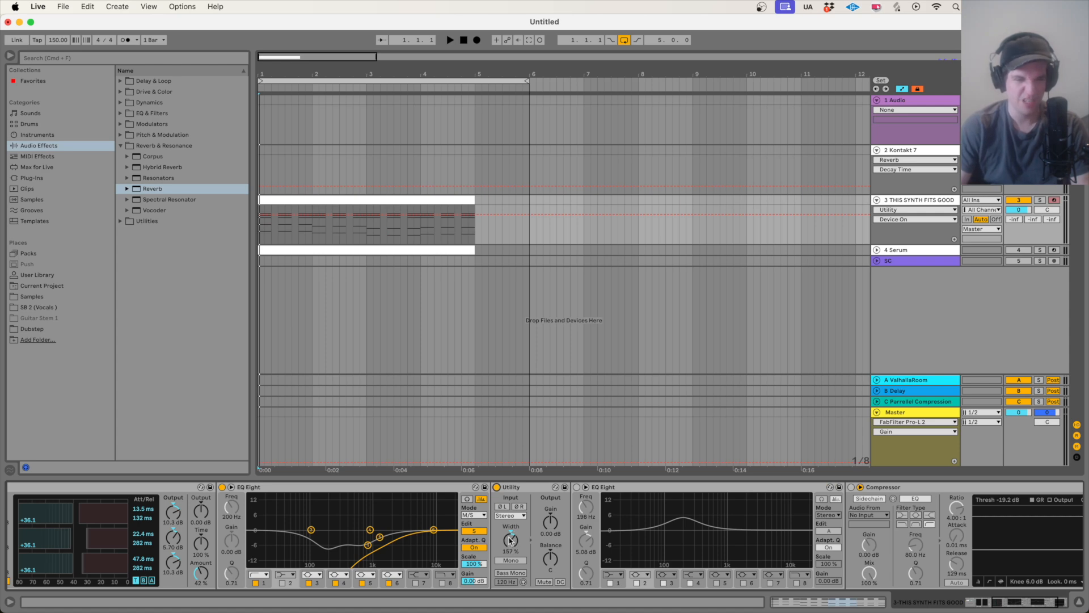
pyautogui.hscroll(-1, 511, 541)
pyautogui.hscroll(1, 511, 541)
pyautogui.press('space')
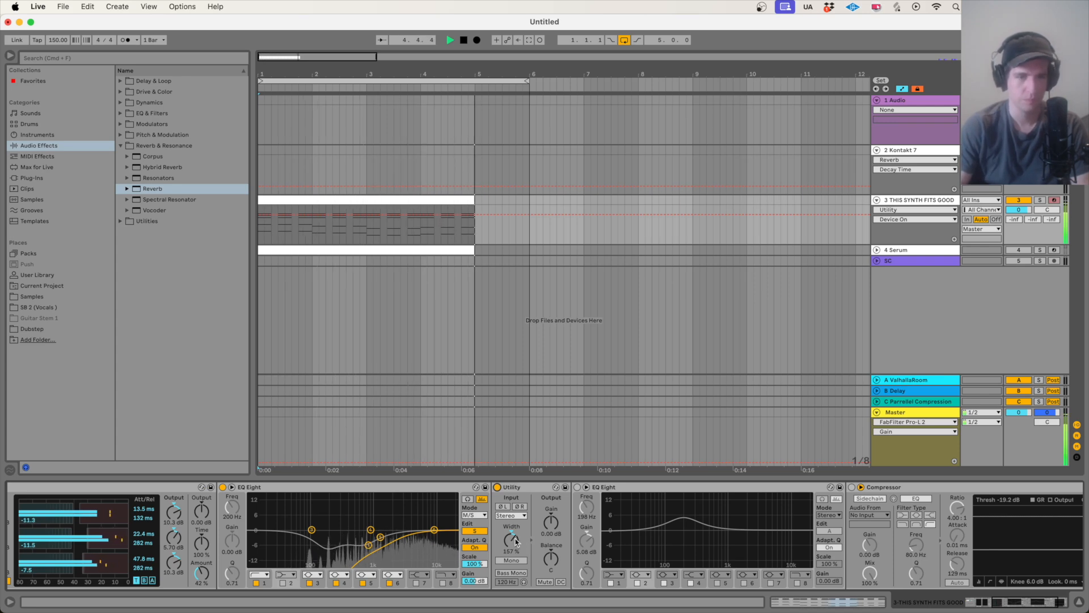
pyautogui.press('space')
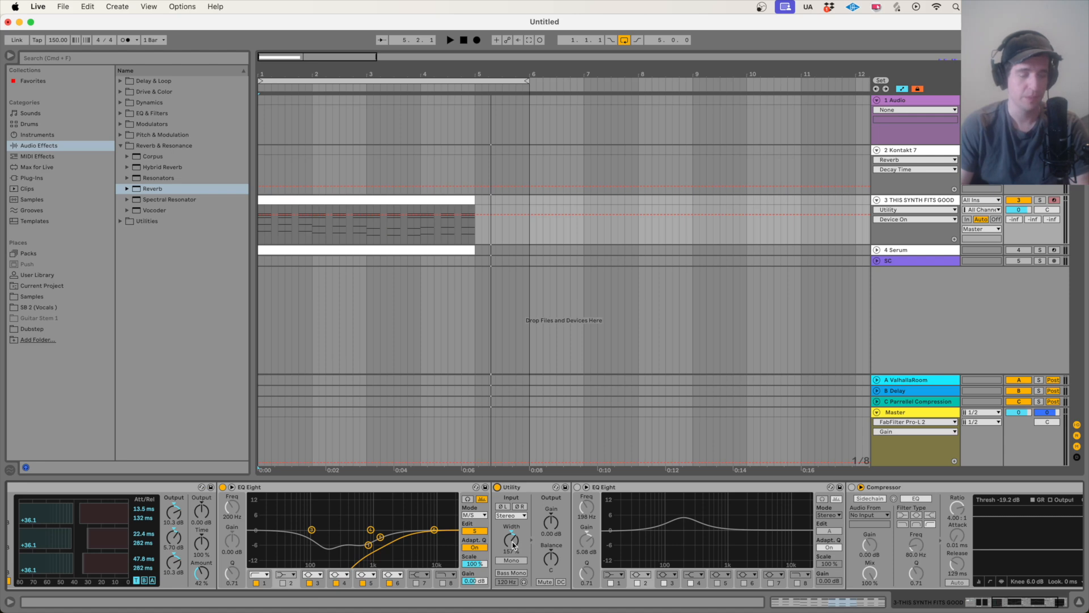
# Audition the loop with the Utility's stereo width lowered to 2.8%, and set the width back to 157%
pyautogui.press('space')
pyautogui.moveTo(513, 546); pyautogui.dragTo(513, 596)
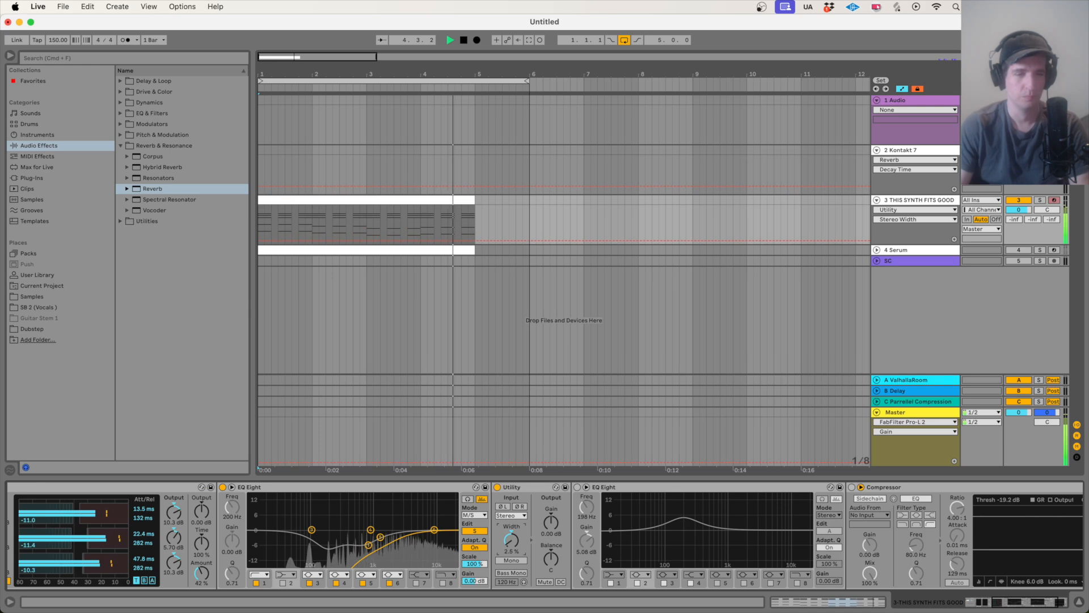
pyautogui.press('space')
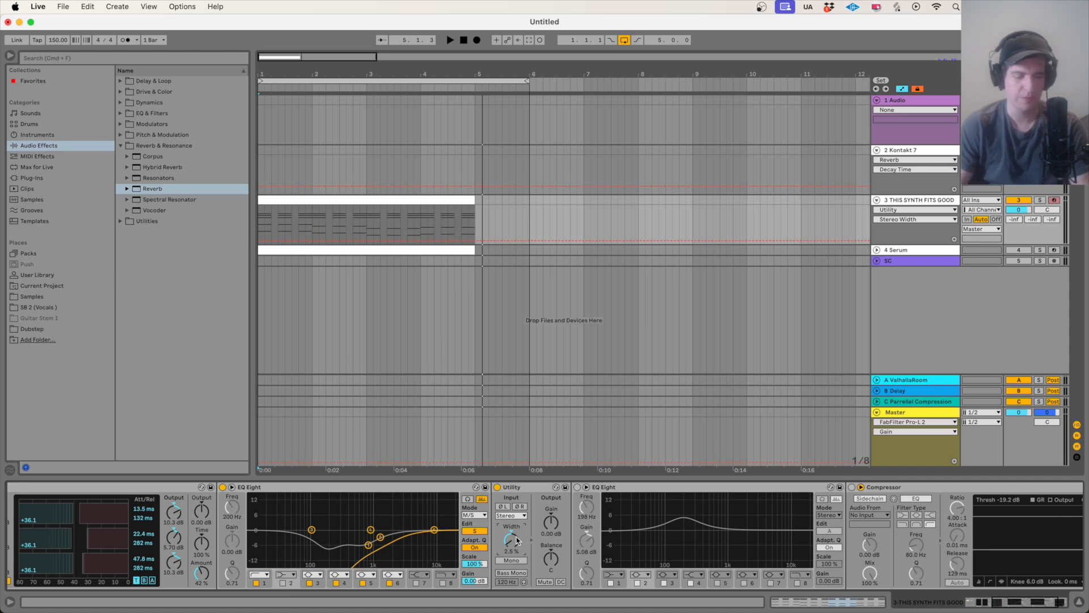
pyautogui.moveTo(517, 541); pyautogui.dragTo(517, 513)
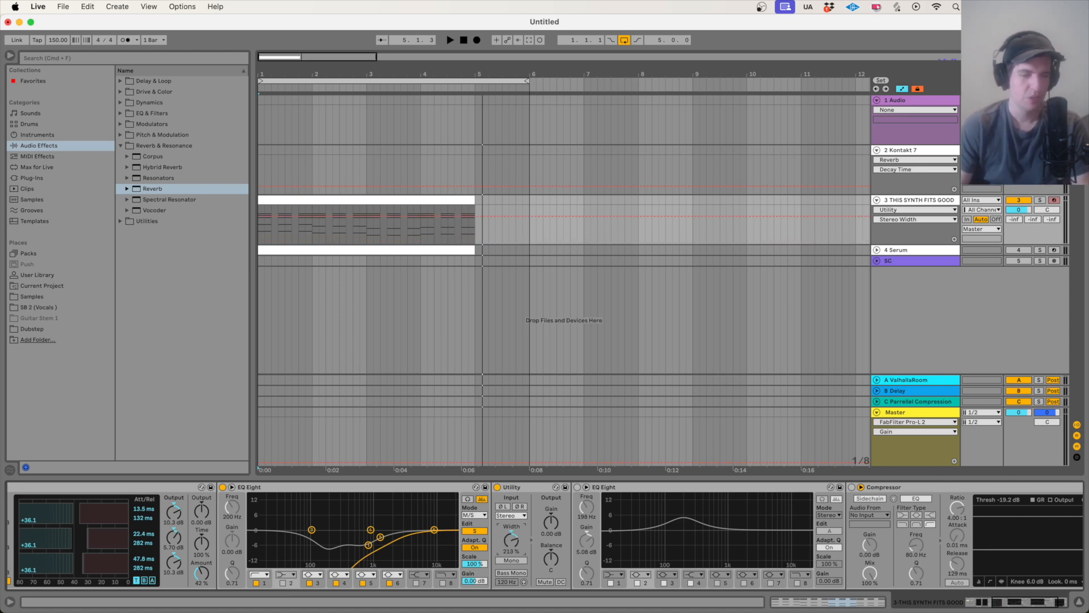
pyautogui.click(515, 554)
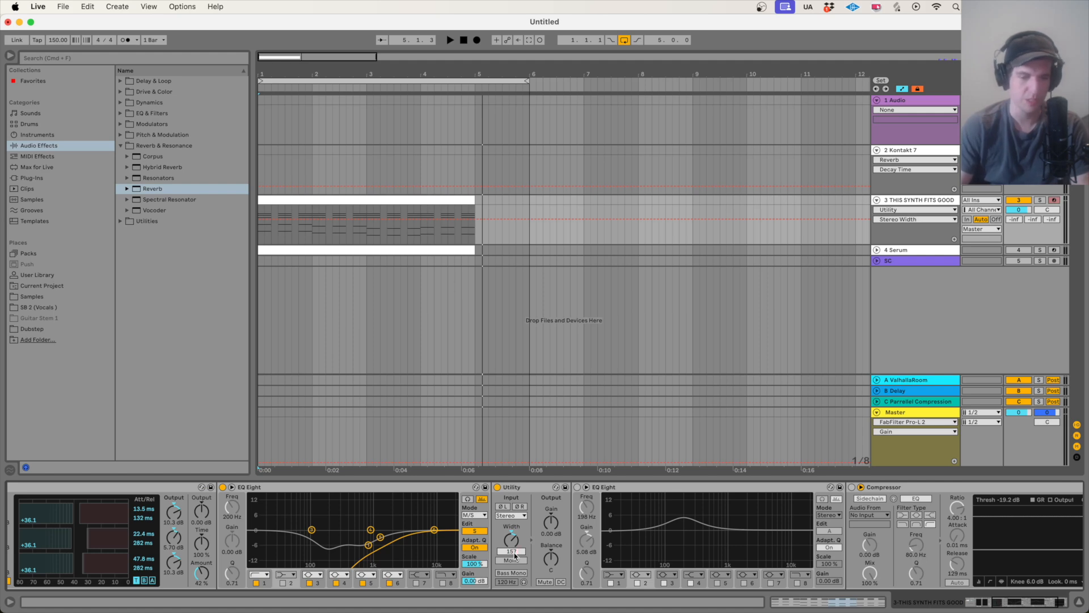
# Enable the second EQ Eight, placed after the Utility
pyautogui.hscroll(-10, 515, 556)
pyautogui.hscroll(5, 372, 514)
pyautogui.hscroll(6, 373, 515)
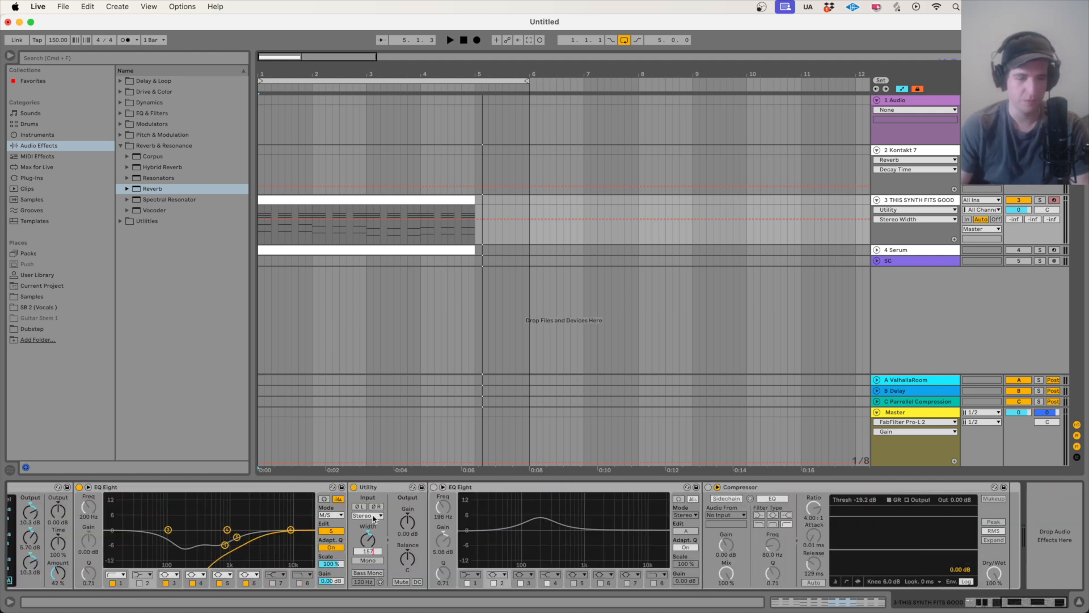
pyautogui.hscroll(-4, 372, 514)
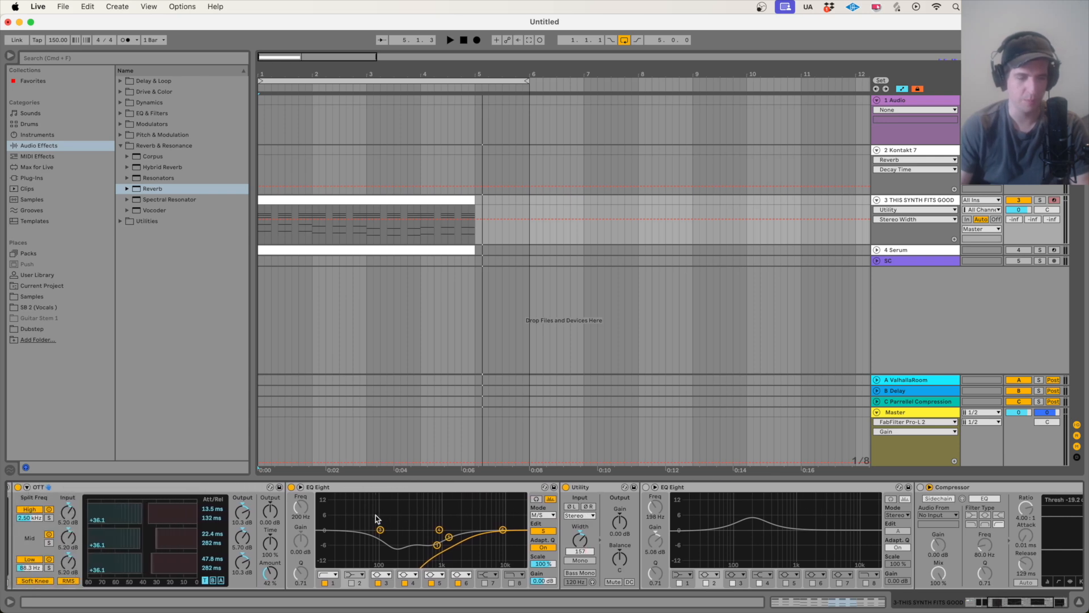
pyautogui.hscroll(2, 376, 516)
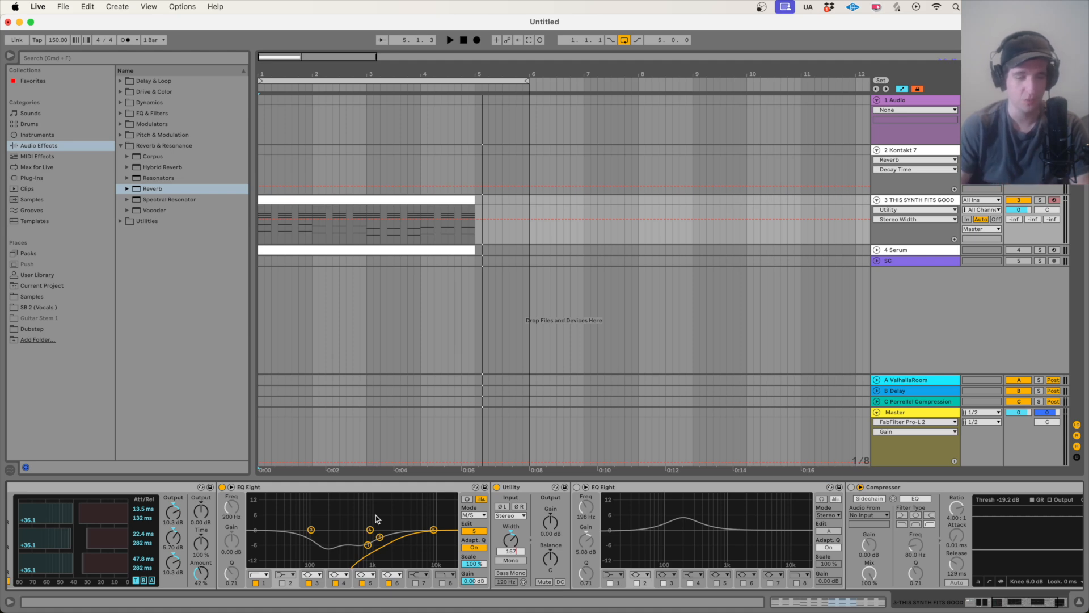
pyautogui.hscroll(3, 421, 500)
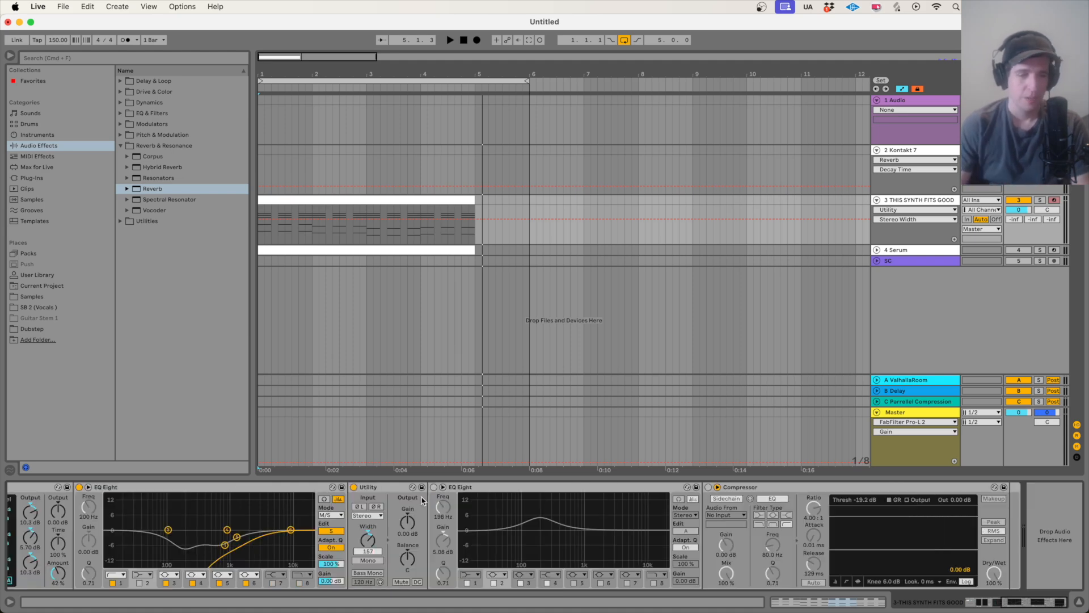
pyautogui.click(435, 488)
pyautogui.hscroll(-3, 638, 530)
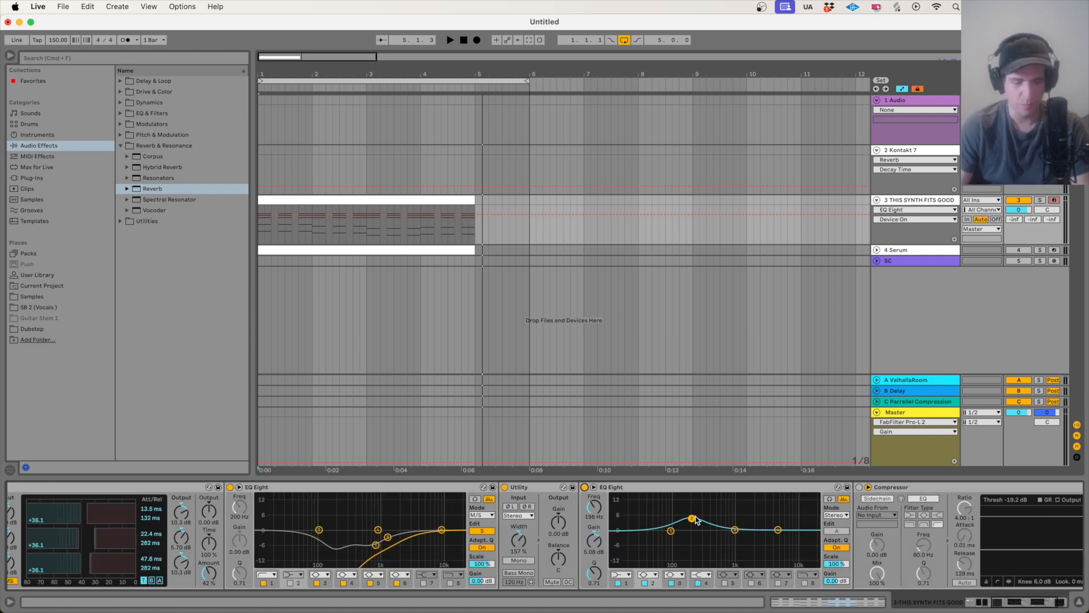
# Switch the first EQ Eight, after OTT, to editing its mid curve
pyautogui.hscroll(-8, 693, 513)
pyautogui.hscroll(6, 821, 535)
pyautogui.click(558, 531)
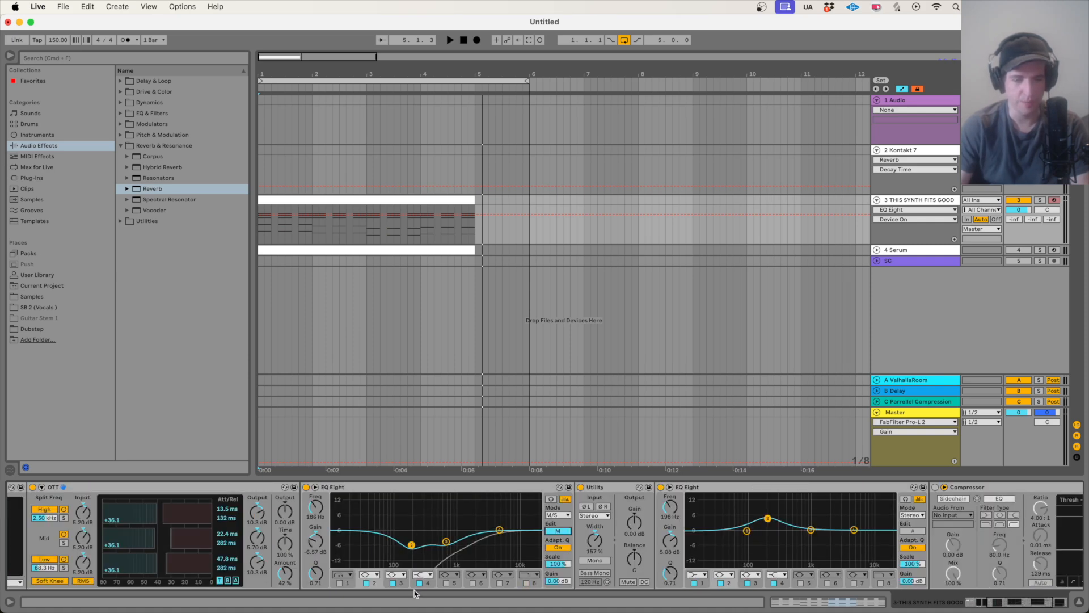
# Bypass the second EQ Eight between the Utility and the Compressor
pyautogui.hscroll(5, 417, 579)
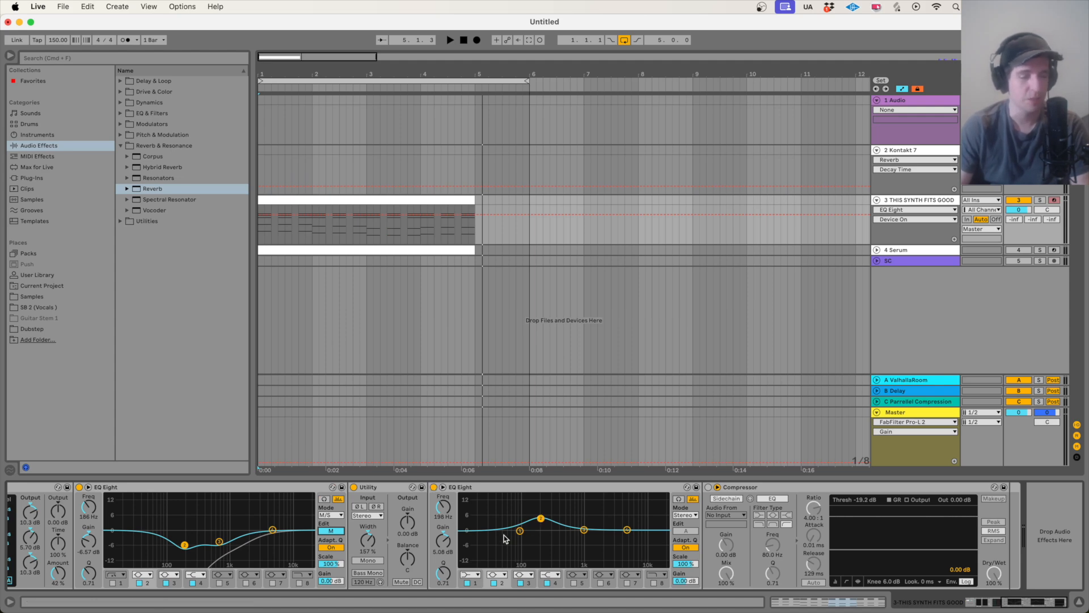
pyautogui.hscroll(-6, 506, 537)
pyautogui.hscroll(6, 511, 542)
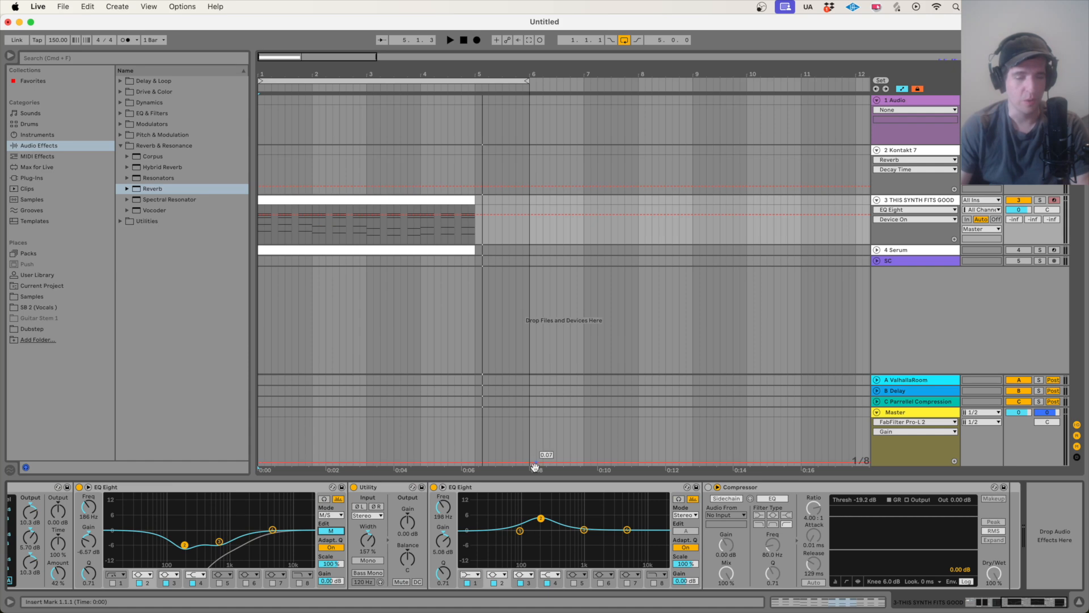
pyautogui.click(434, 486)
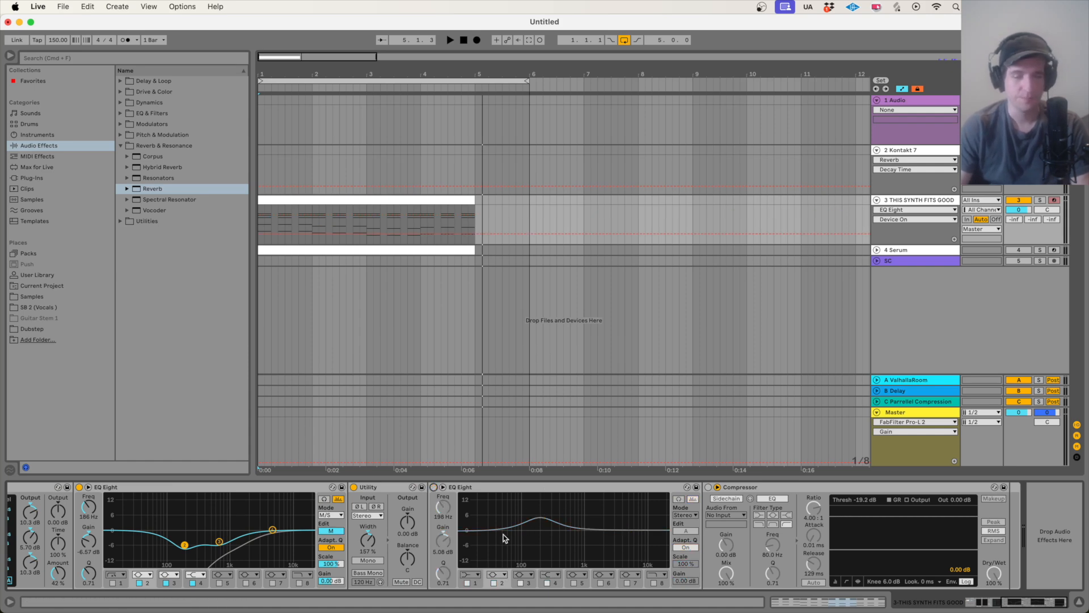
# Enable the sidechain Compressor at the end of the device chain
pyautogui.hscroll(-1, 502, 534)
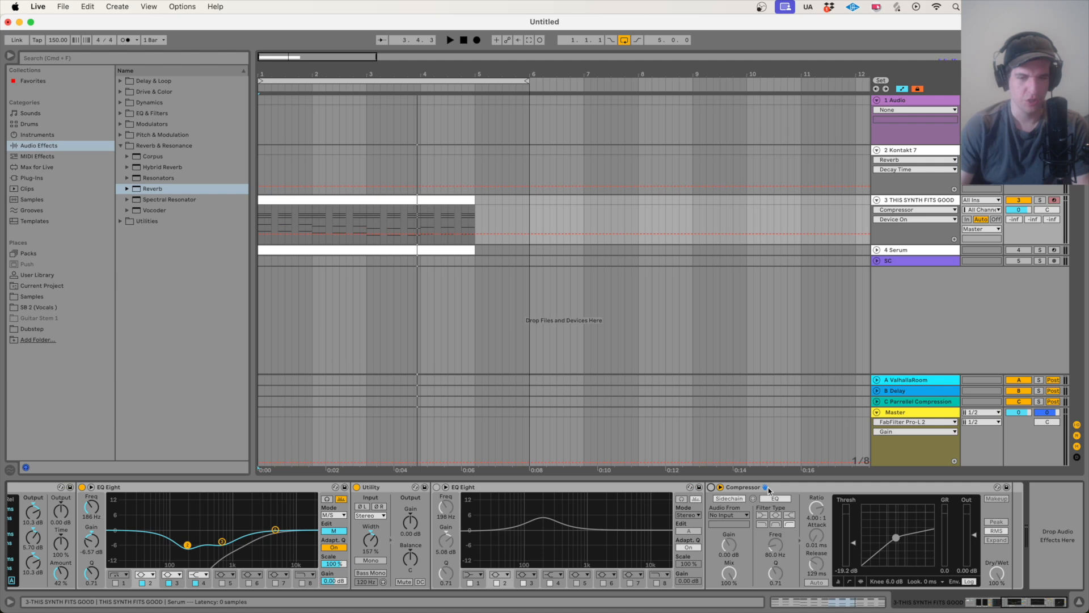
pyautogui.click(711, 487)
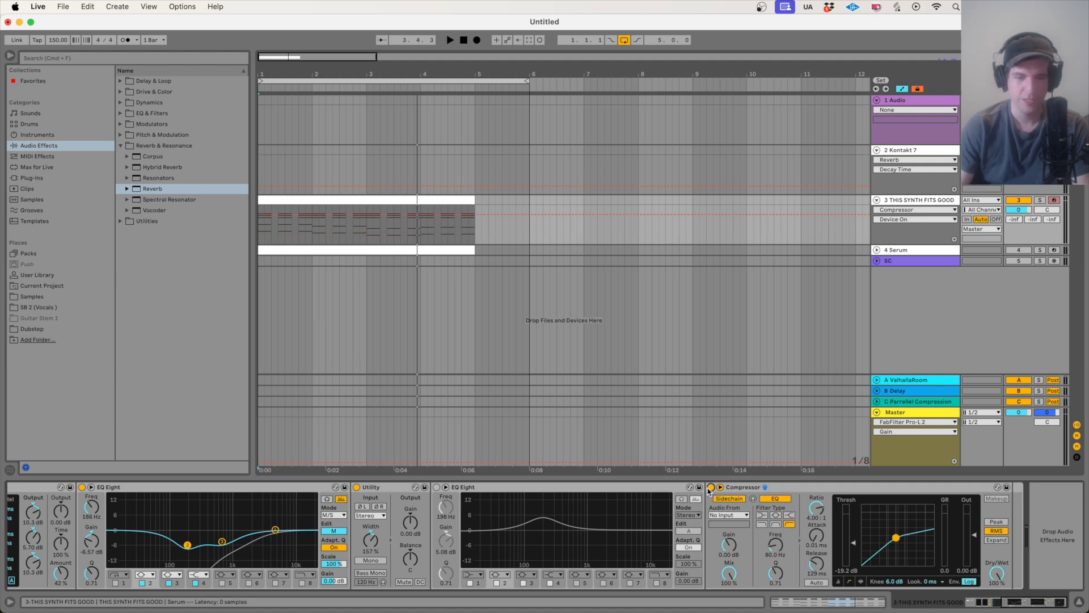
pyautogui.hscroll(1, 867, 519)
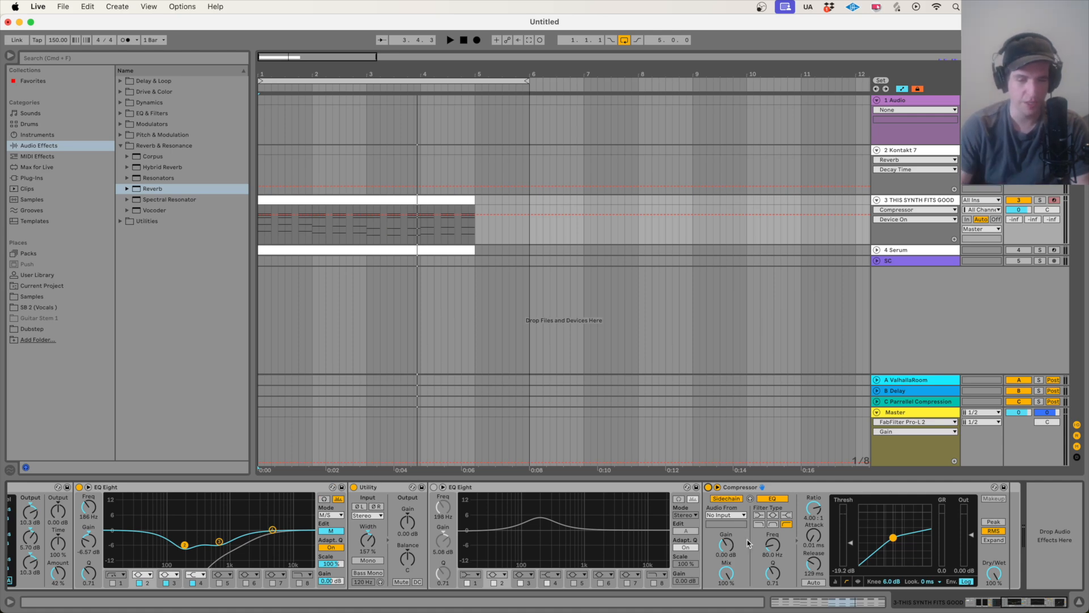
# Review Serum's oscillator and FX pages, close its window, and select the OTT device
pyautogui.hscroll(-10, 788, 554)
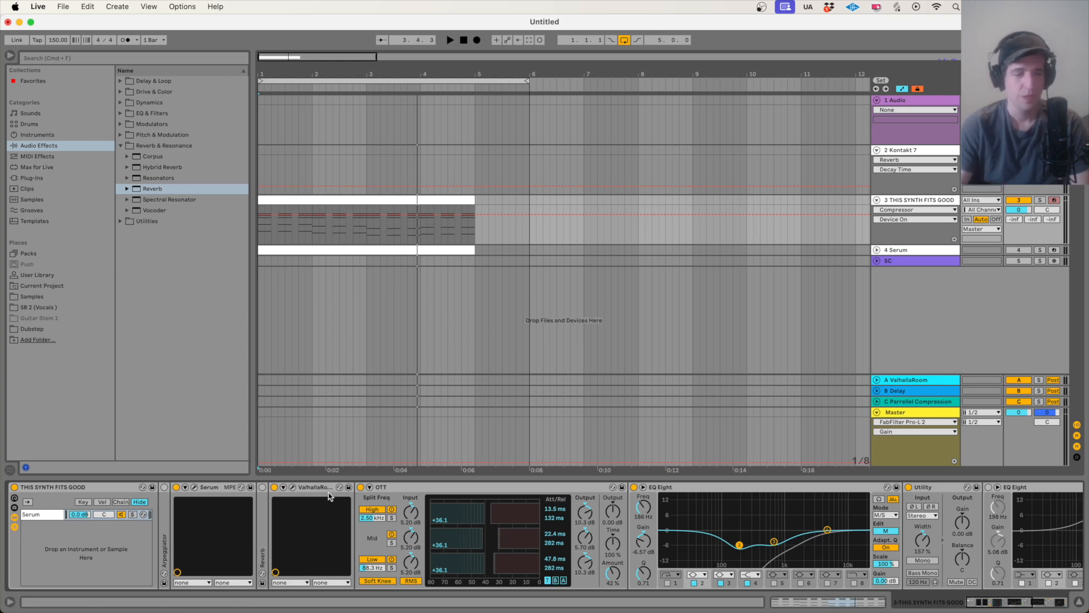
pyautogui.click(198, 487)
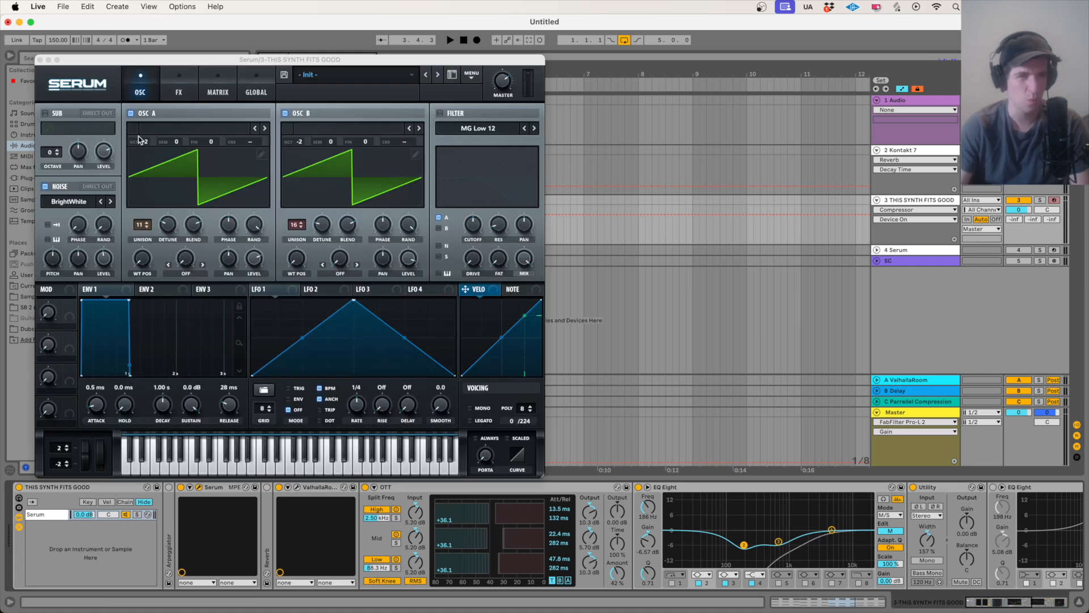
pyautogui.click(179, 91)
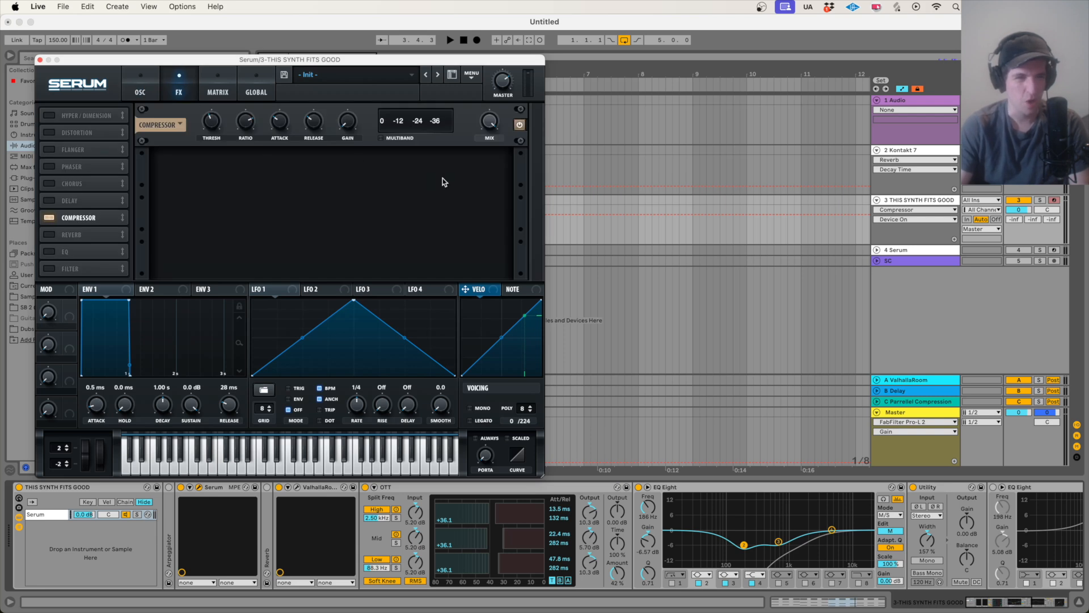
pyautogui.click(141, 88)
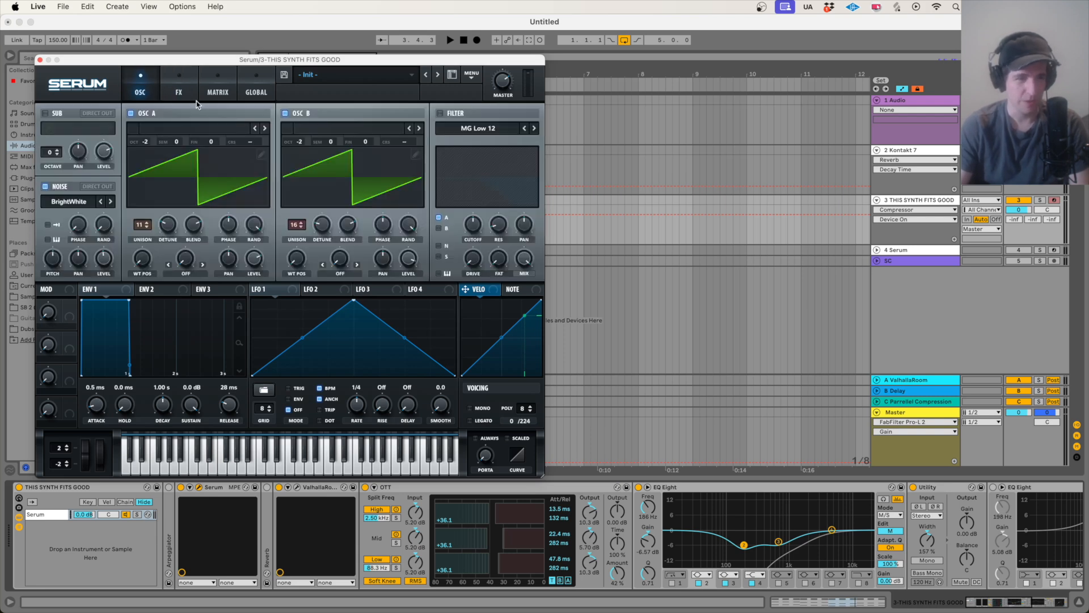
pyautogui.click(40, 60)
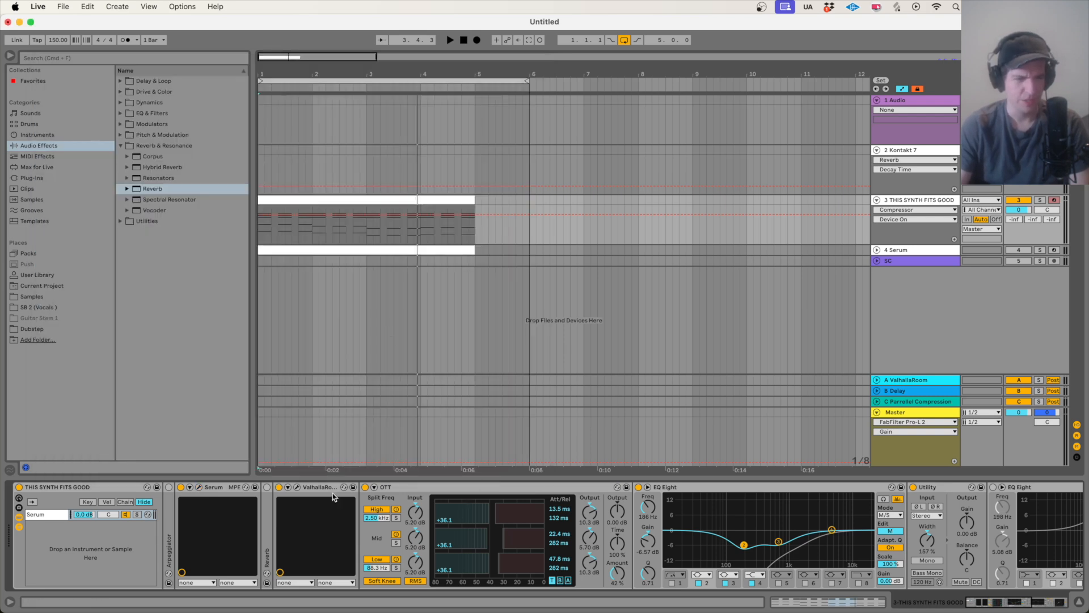
pyautogui.click(421, 491)
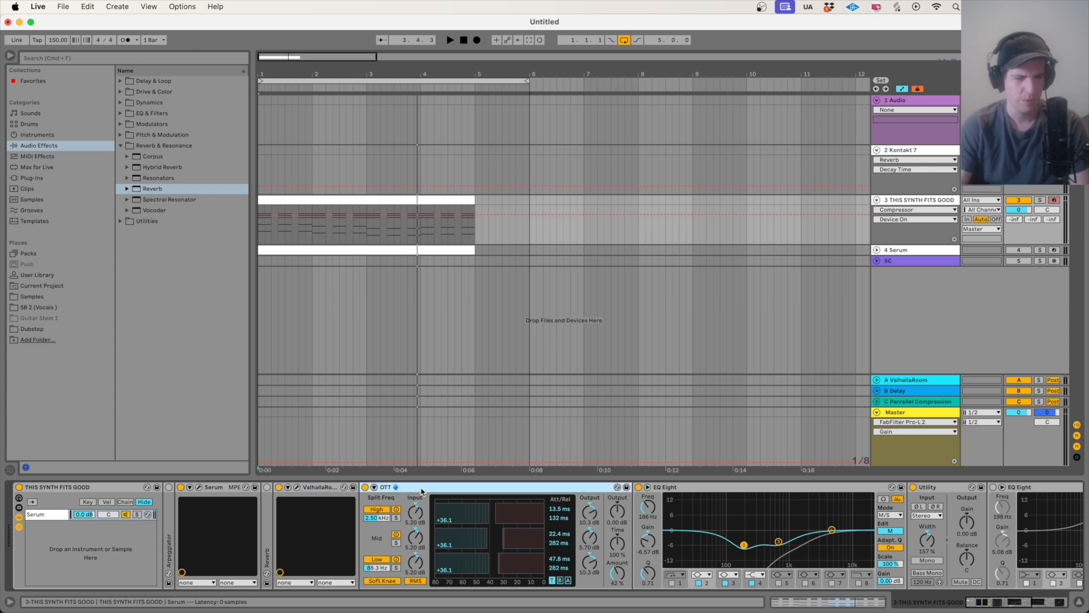
# Bypass the Compressor at the end of the chain and return to the start of the device chain
pyautogui.hscroll(10, 421, 492)
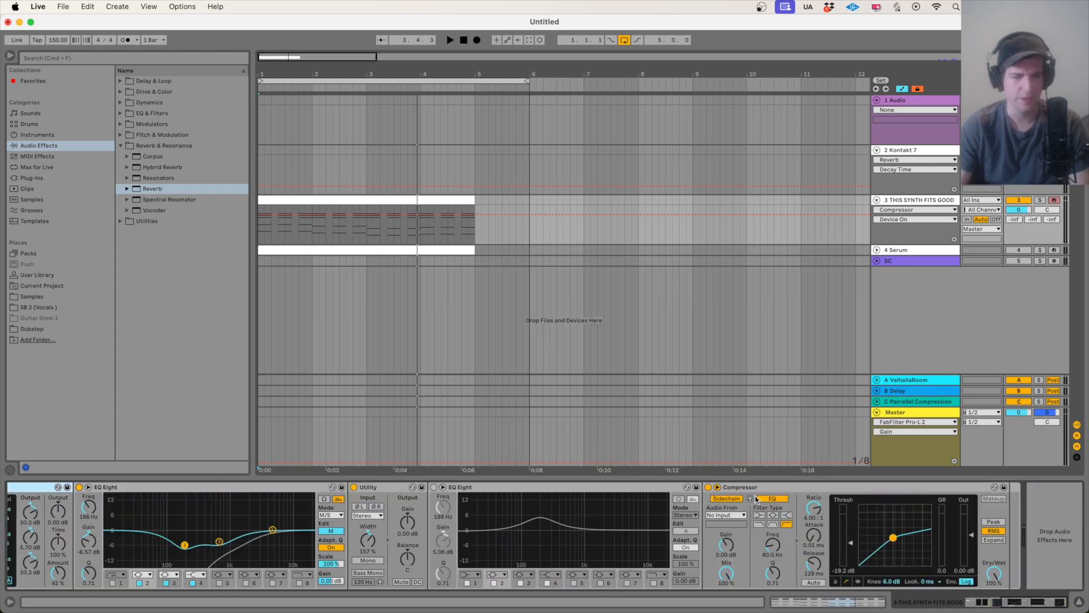
pyautogui.click(708, 487)
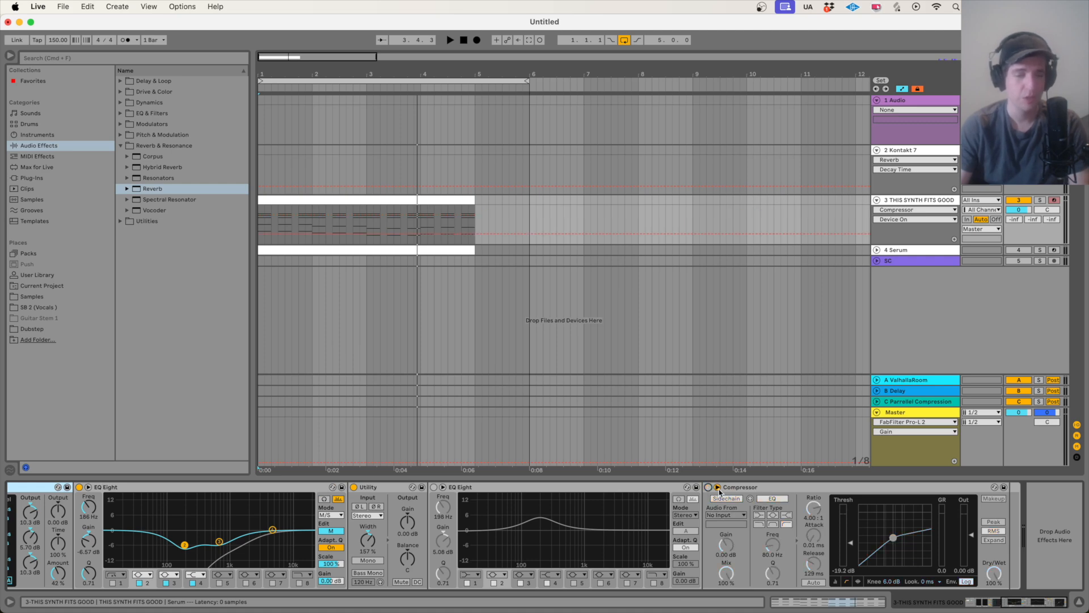
pyautogui.hscroll(-1, 778, 515)
pyautogui.hscroll(-10, 775, 511)
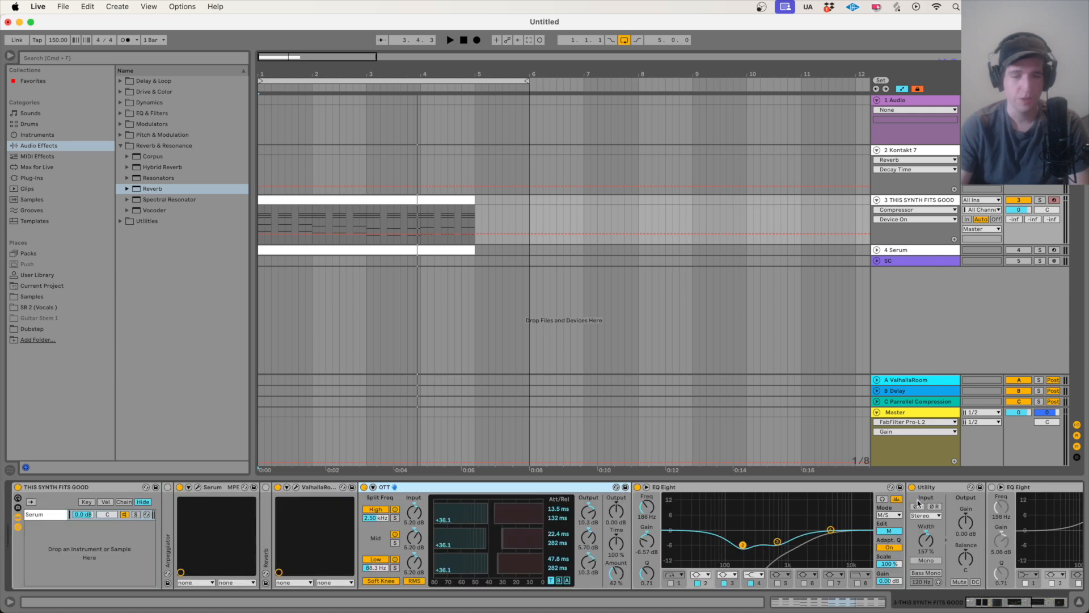